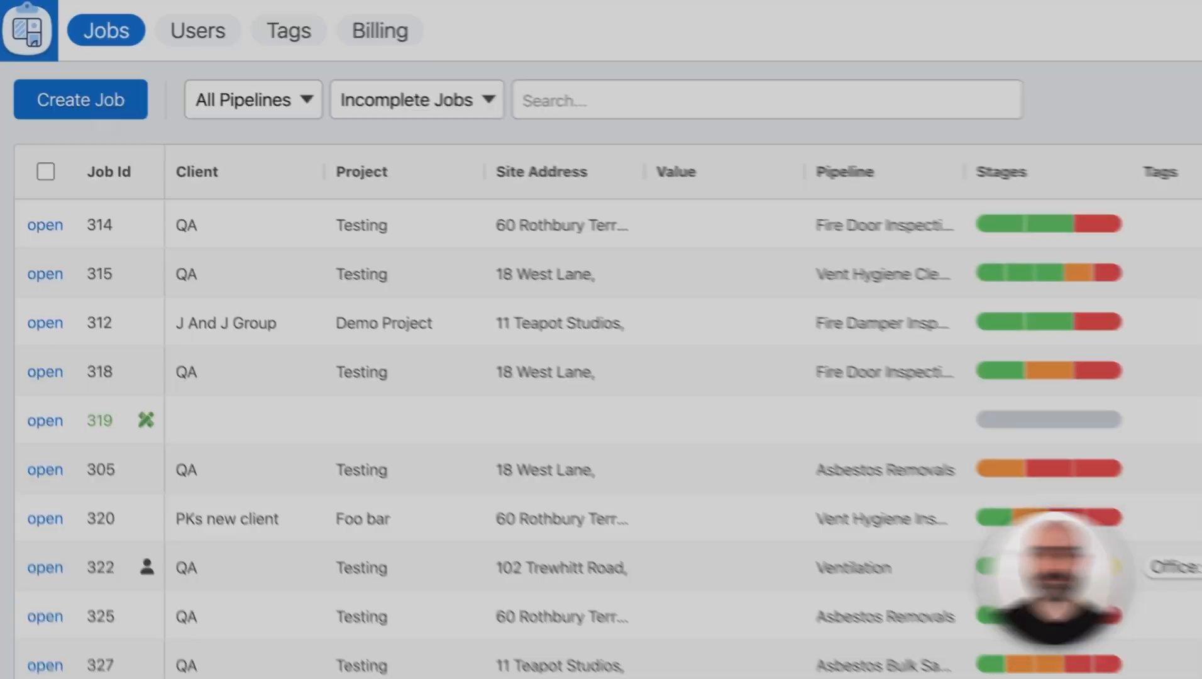
- Start a new job and choose Northumbria University as its client
left_click(100, 104)
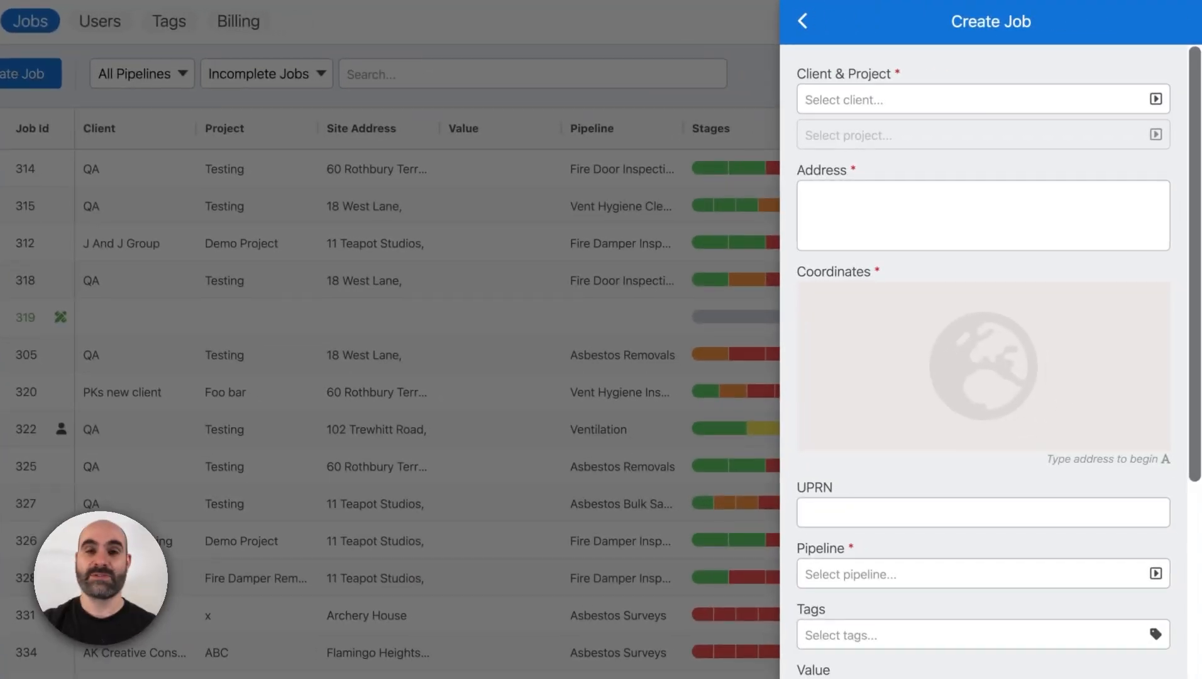
left_click(834, 99)
type("north")
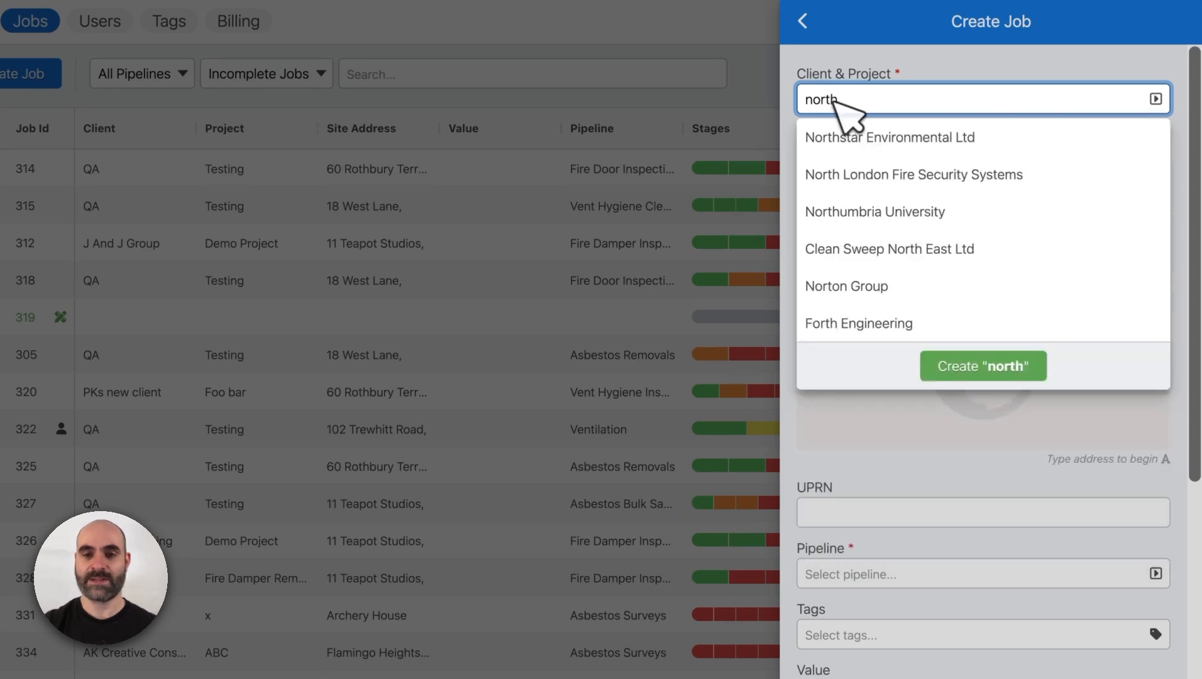
left_click(889, 216)
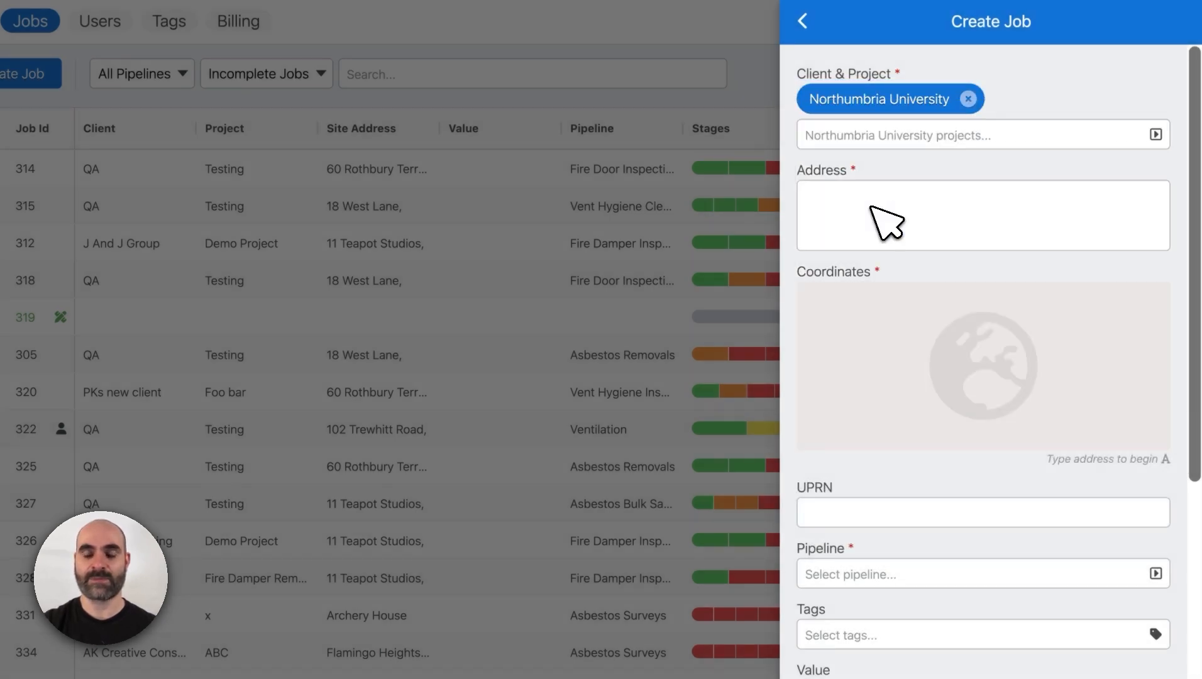
- Remove the chosen client and create a new client named Builder Co for the job instead
left_click(969, 98)
left_click(861, 107)
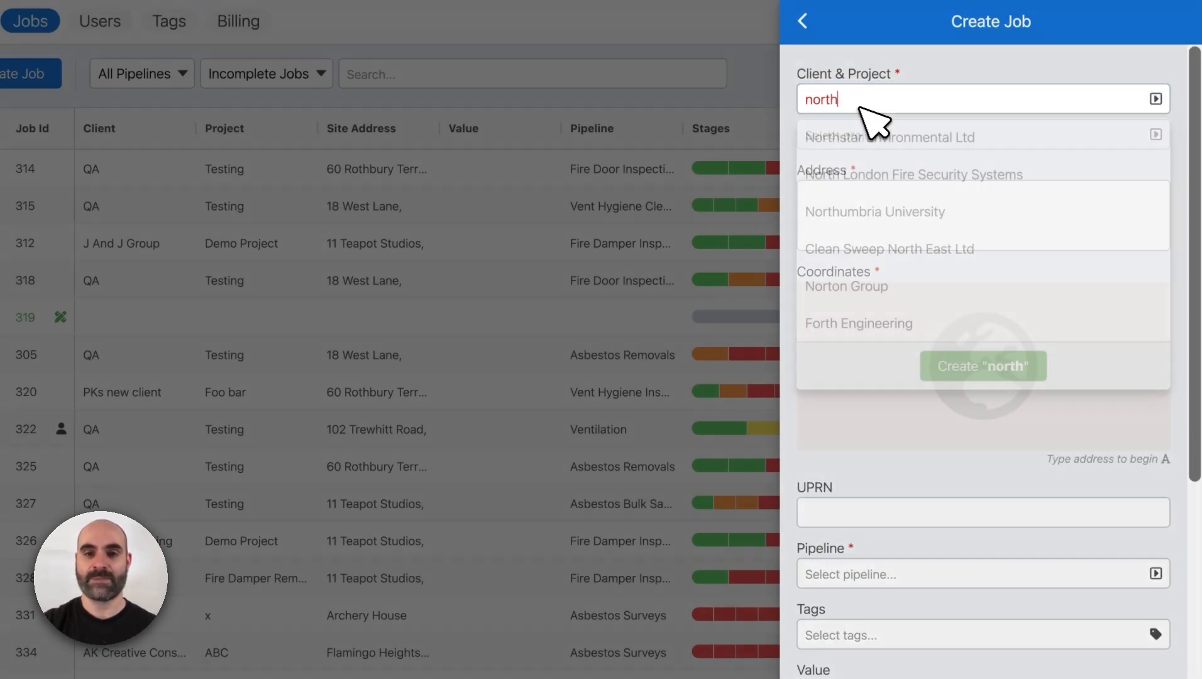
key("ctrl+a")
key("BackSpace")
type("B")
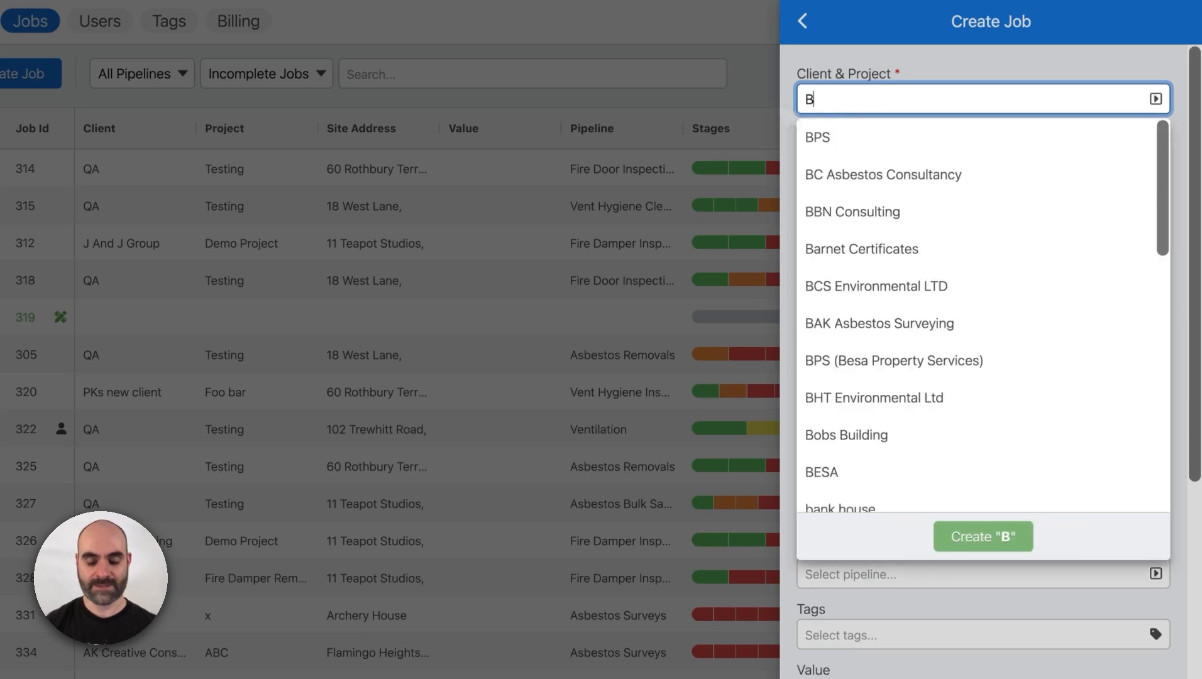
type("uilder Co")
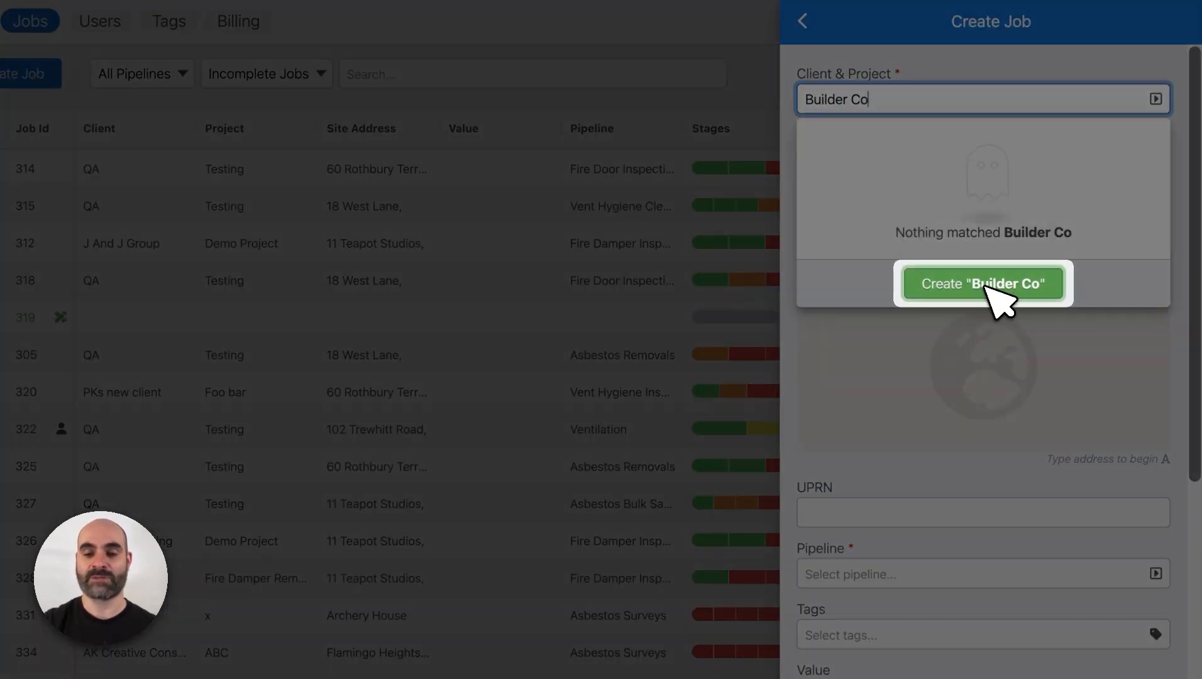
left_click(989, 285)
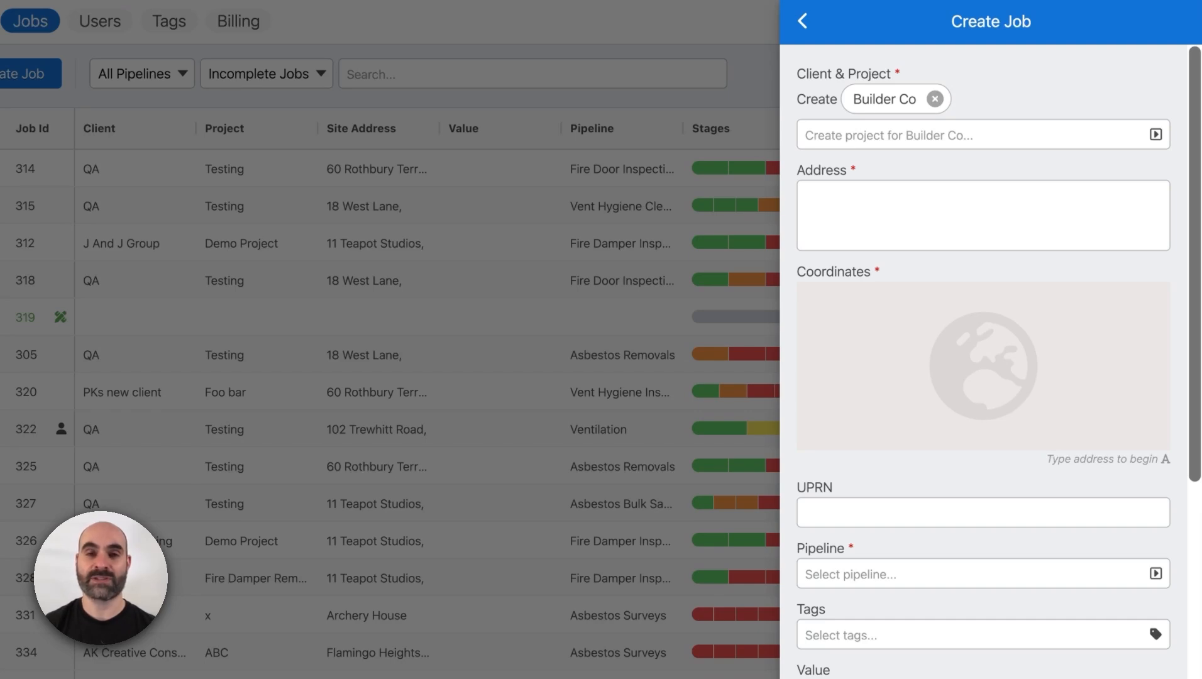
- Create a new project named BuilderCo1 for the Builder Co client
left_click(924, 136)
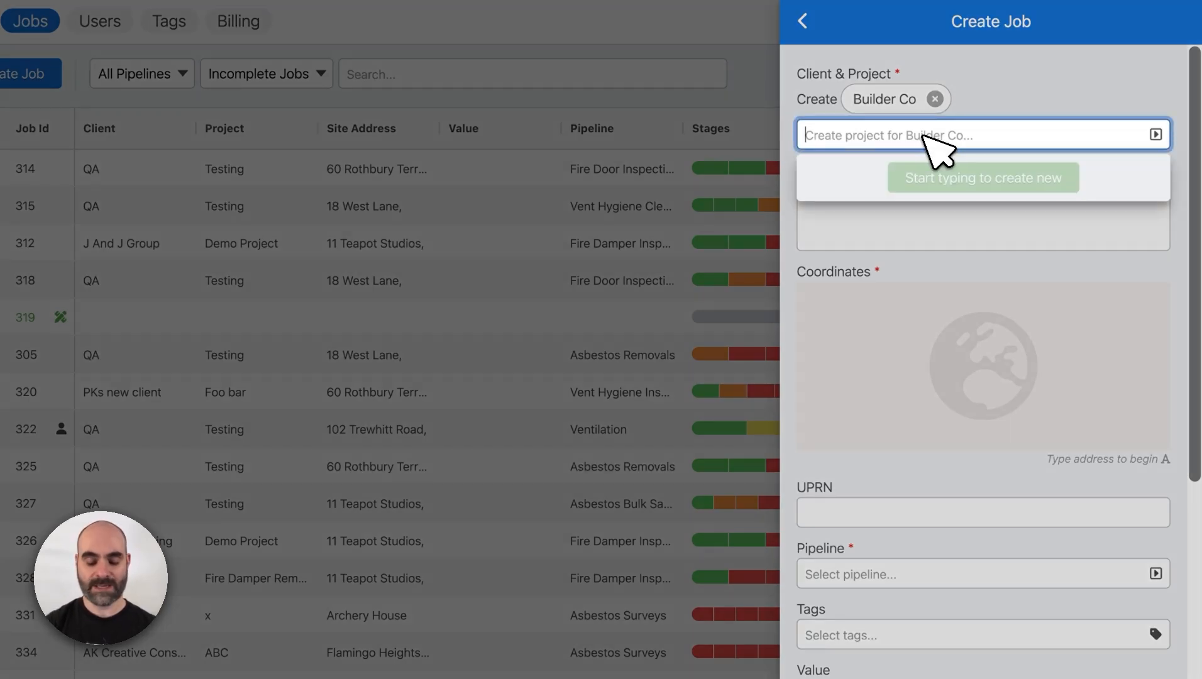
type("BuilderCo1")
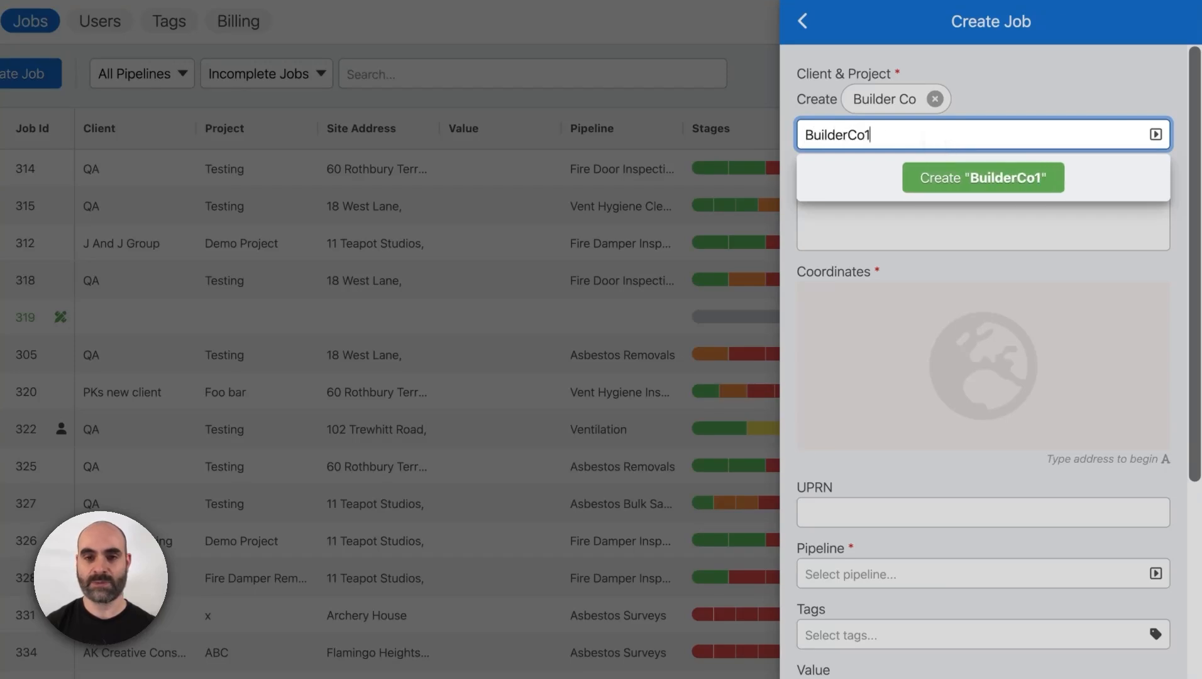
left_click(1006, 180)
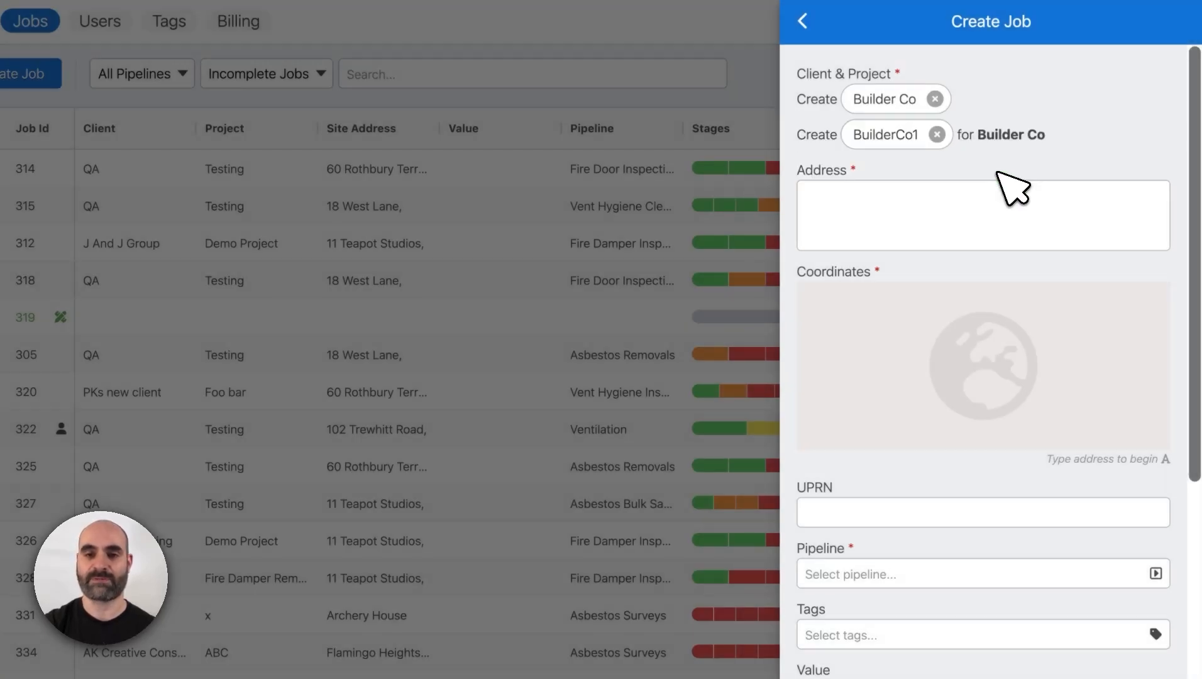
- Enter the job's site address on three lines: building name, street and city
left_click(964, 189)
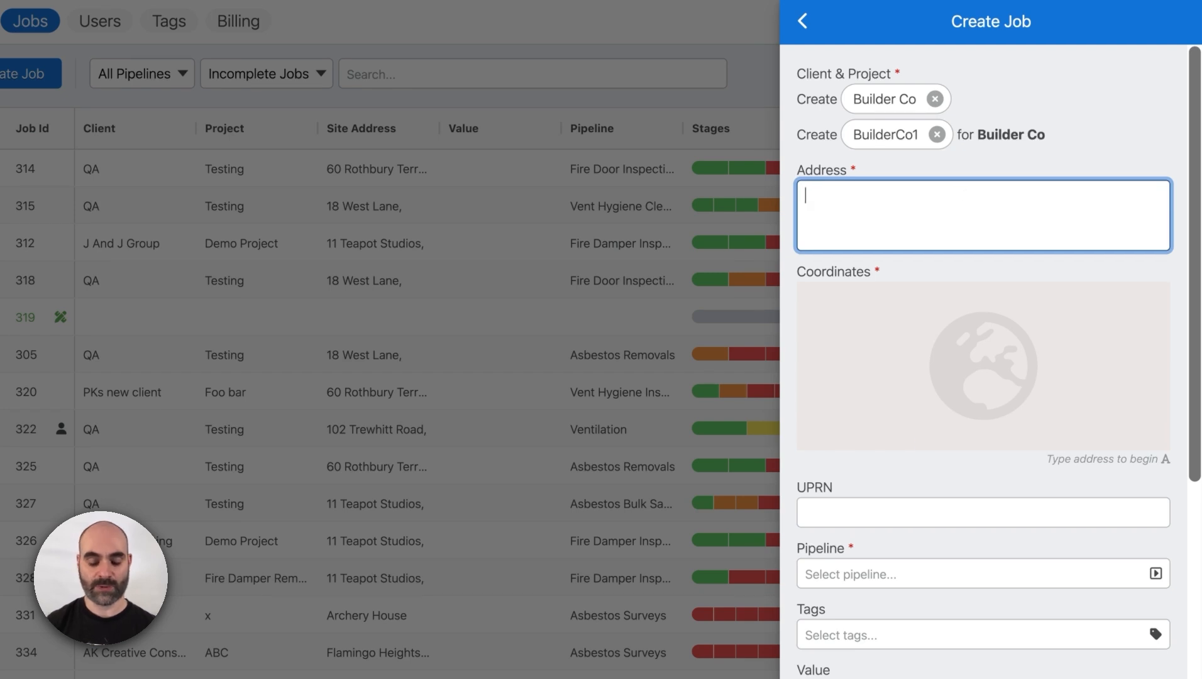
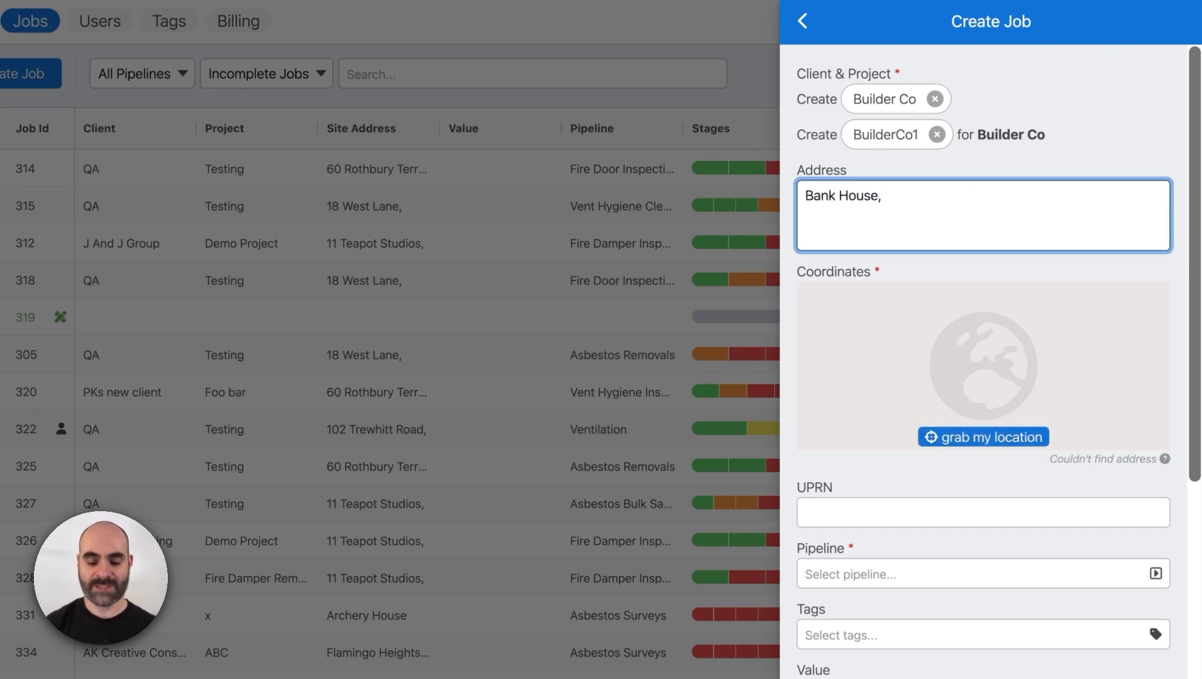
key("Return")
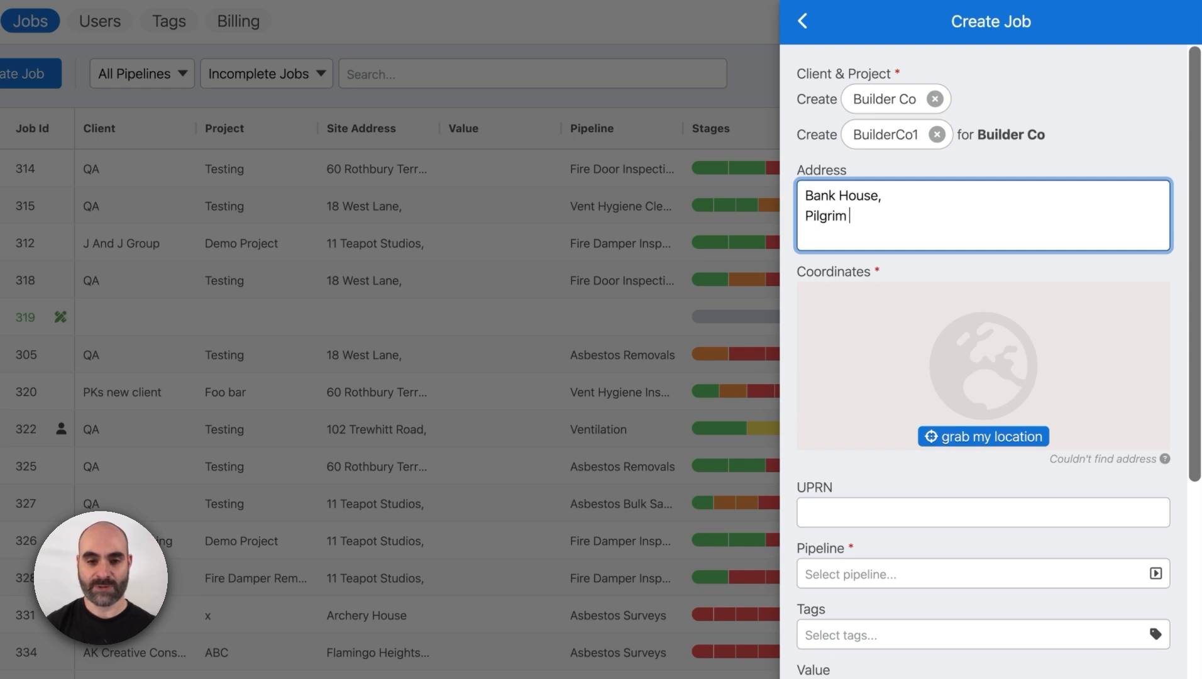
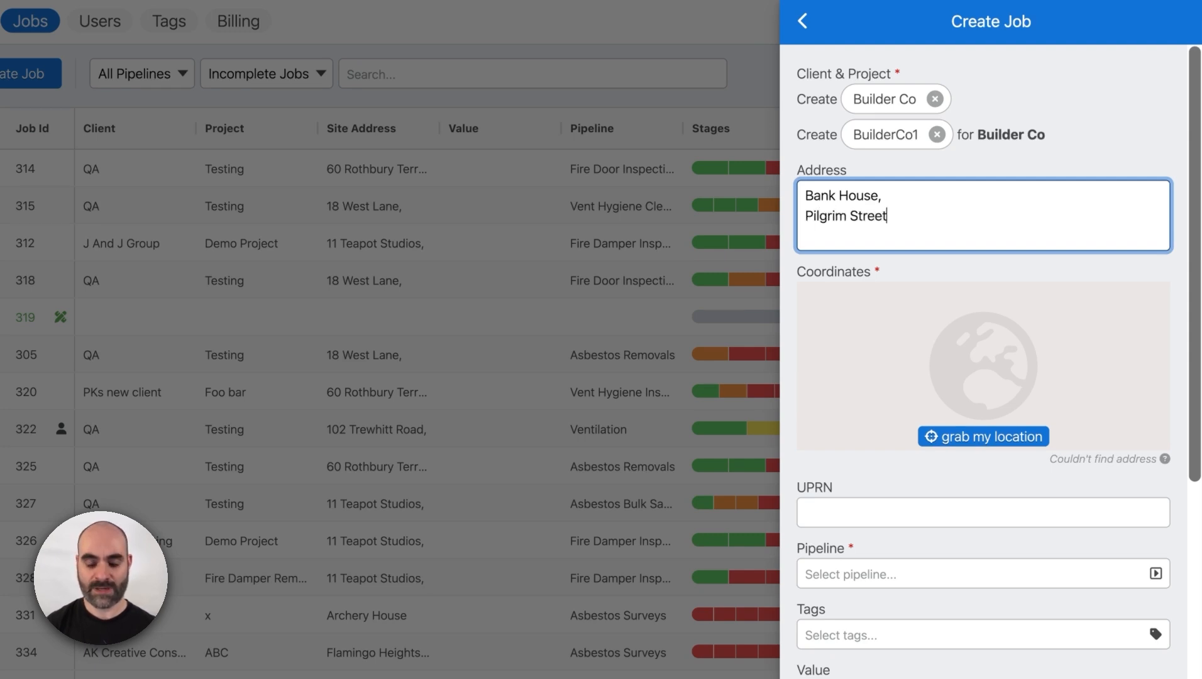
key("Return")
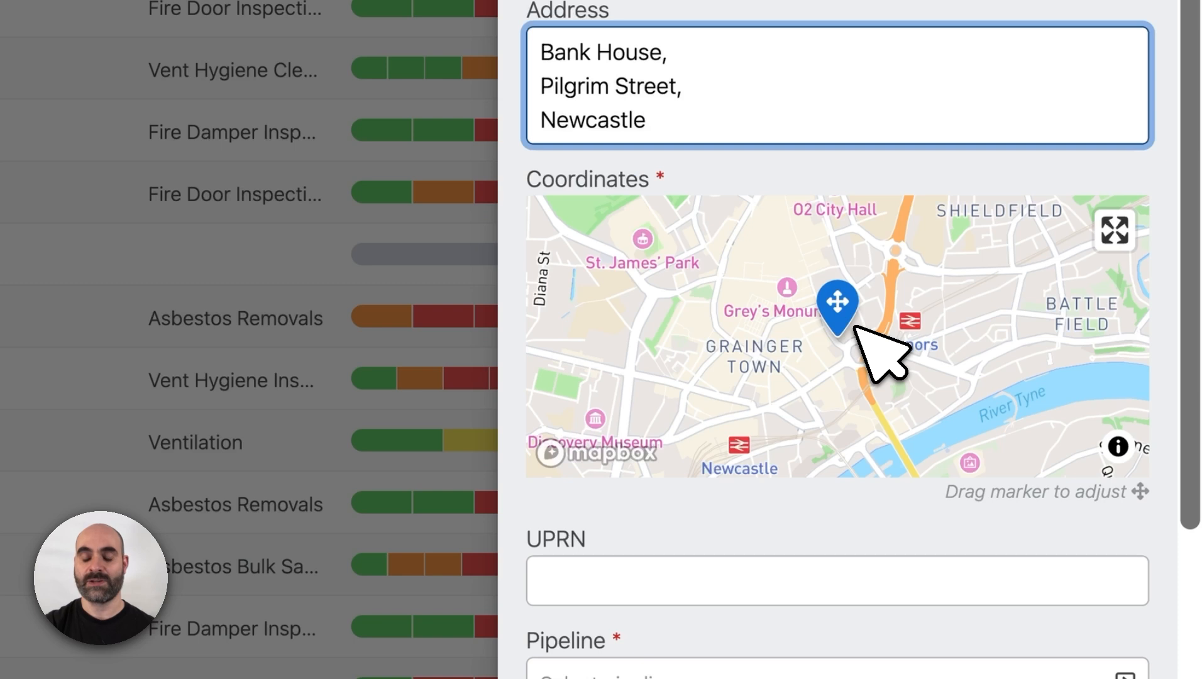
- Reposition the job's coordinates marker on the map onto the building just north of the green area
scroll(850, 325, "up", 5)
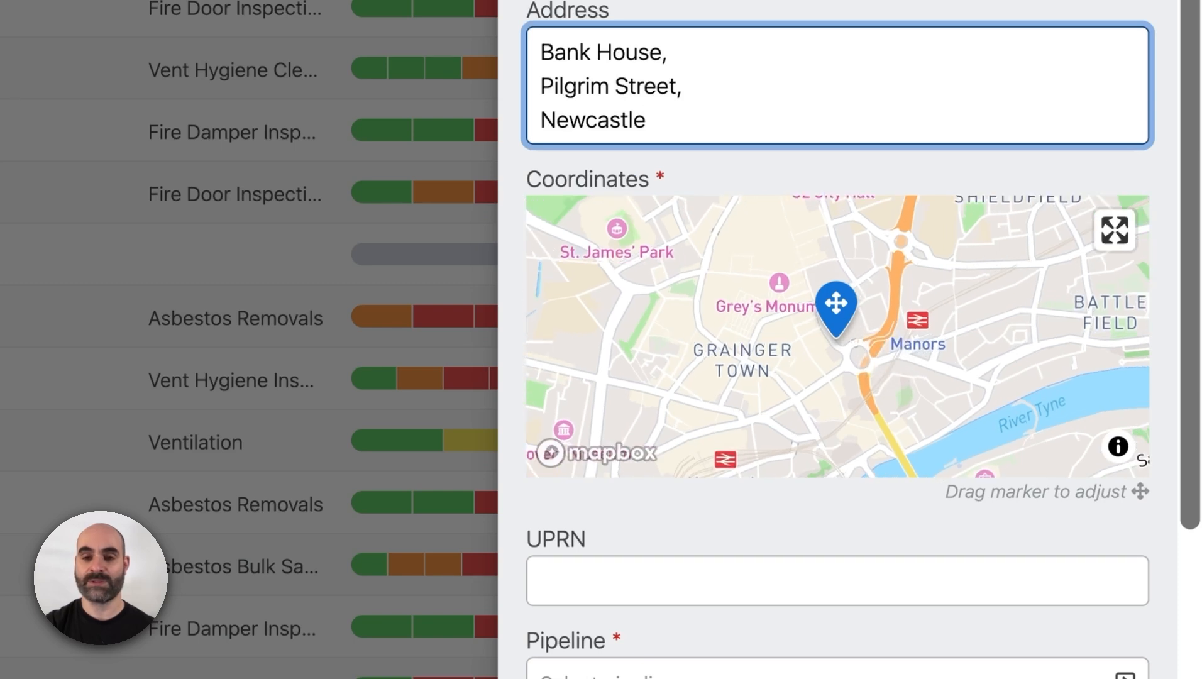
scroll(851, 325, "up", 5)
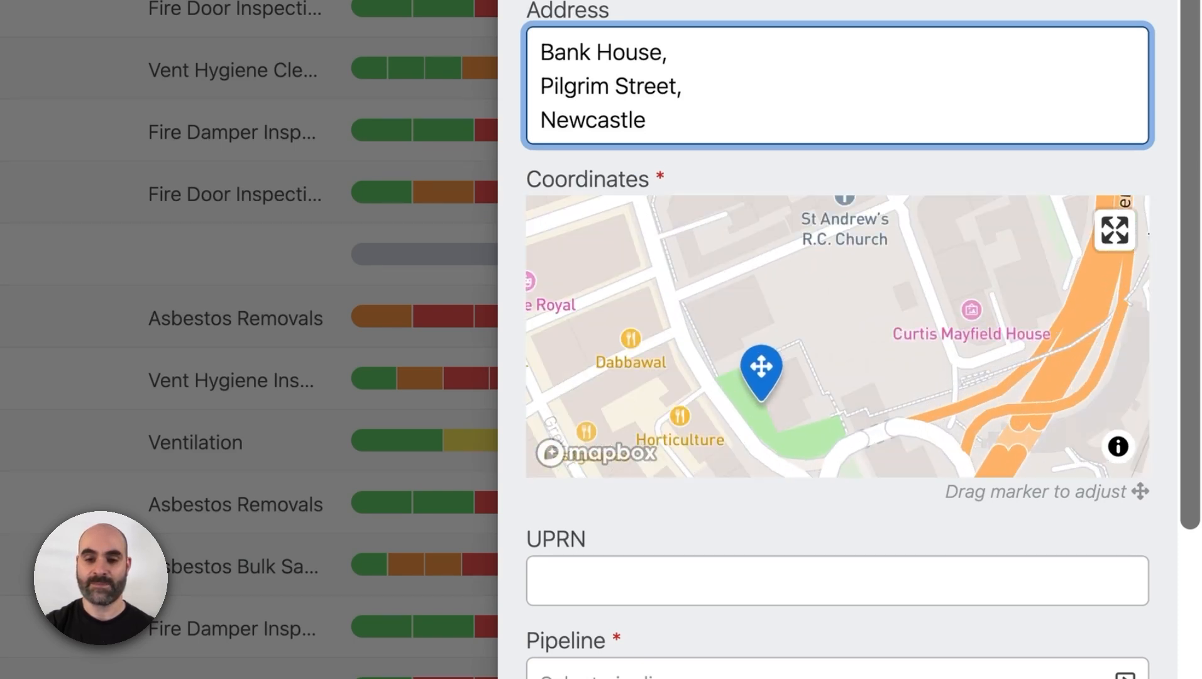
left_click_drag(872, 293, 915, 228)
left_click_drag(799, 300, 864, 247)
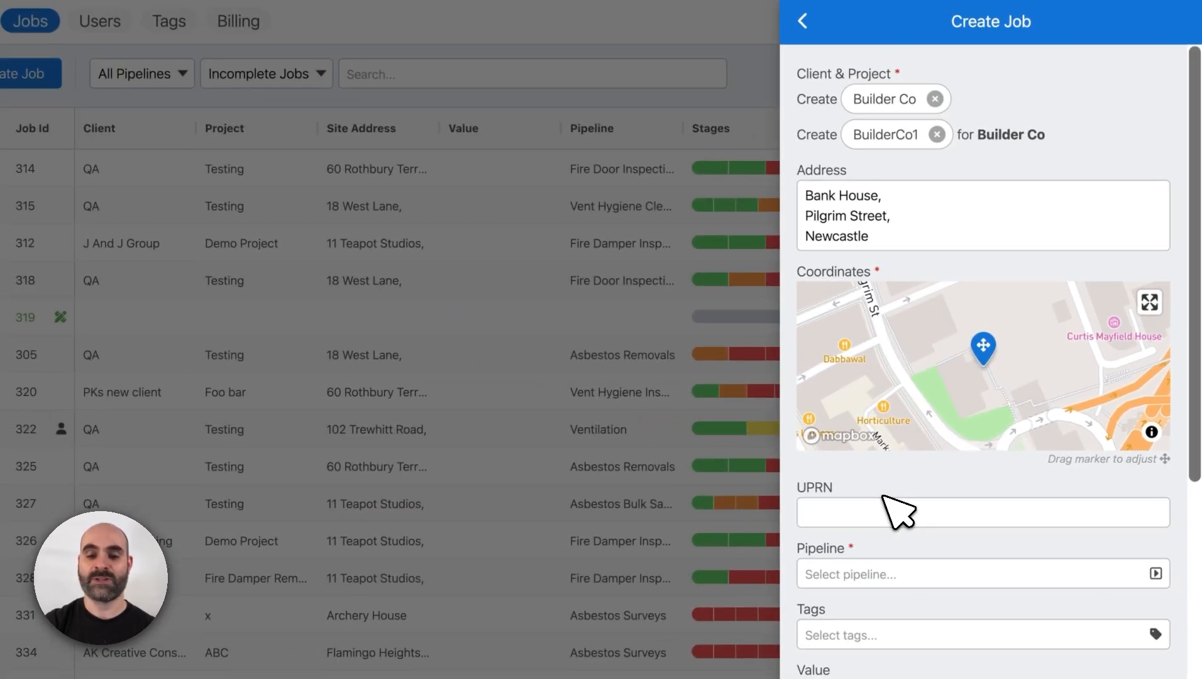
- Assign the job to the Asbestos Surveys pipeline, leaving the UPRN empty
left_click_drag(1197, 411, 1193, 574)
left_click(876, 221)
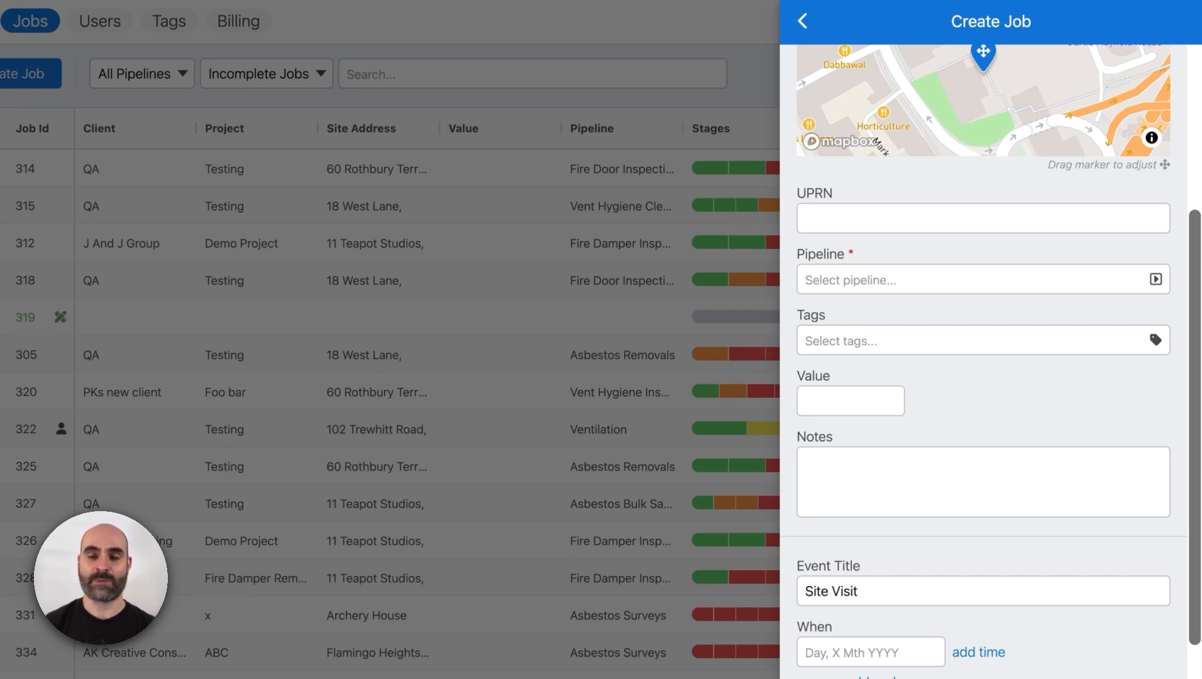
left_click(871, 280)
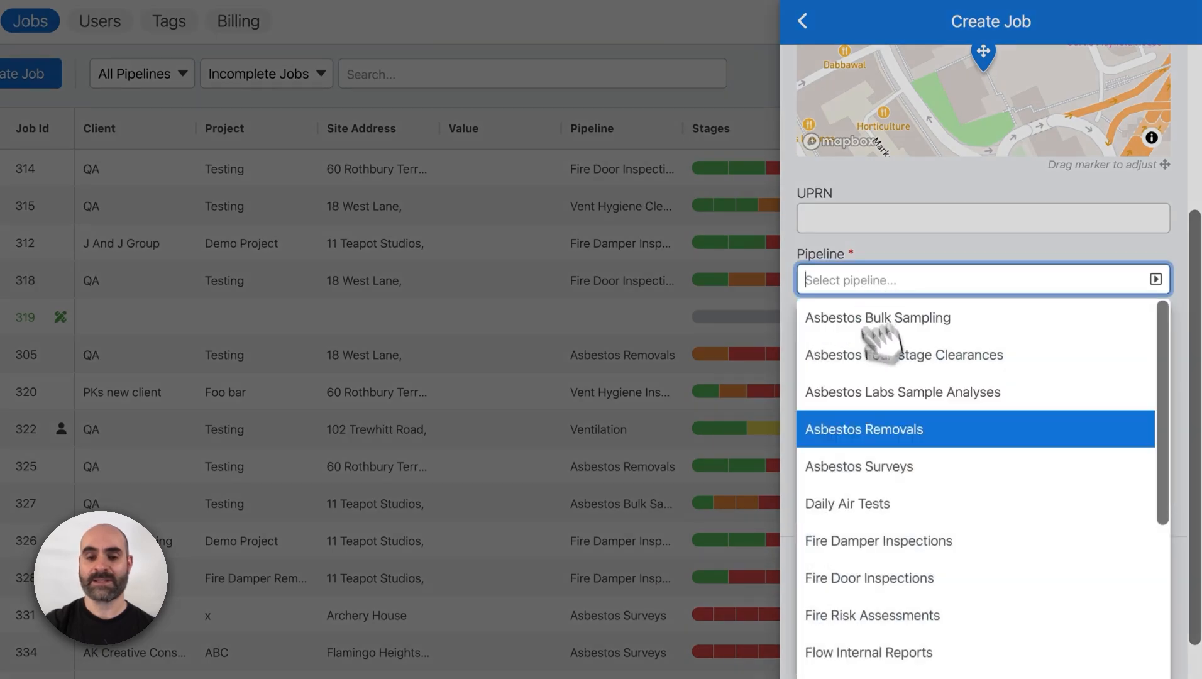
left_click(882, 465)
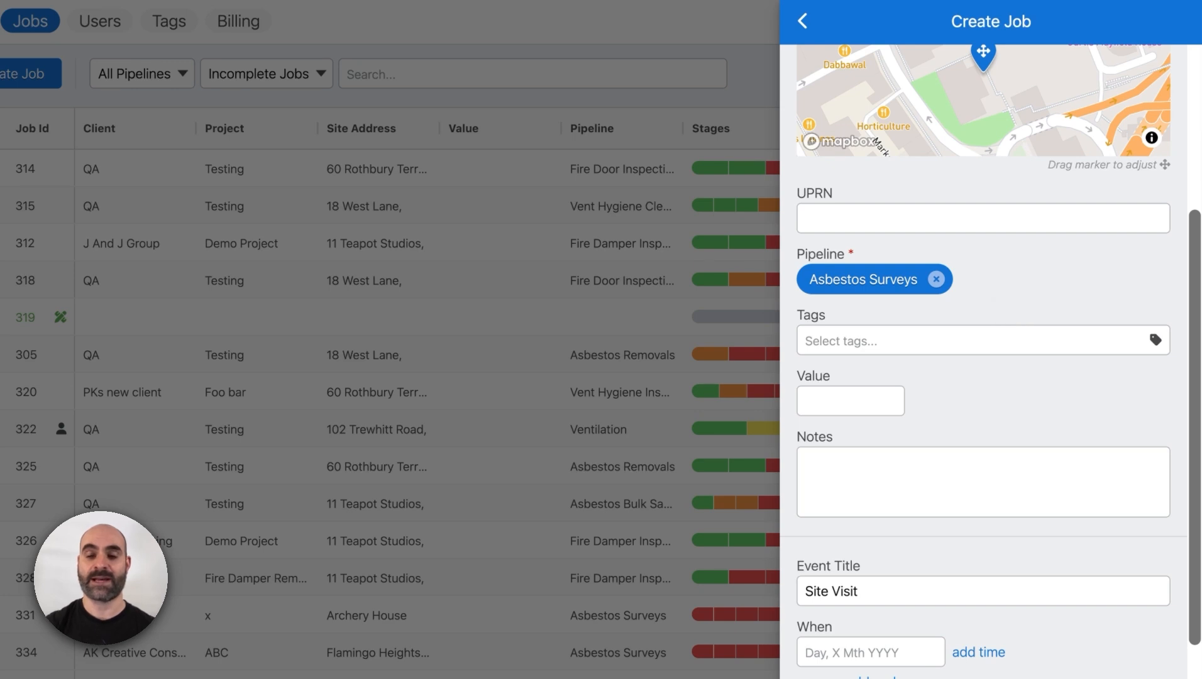
- Find the Urgent tag and add it to the job
left_click(918, 340)
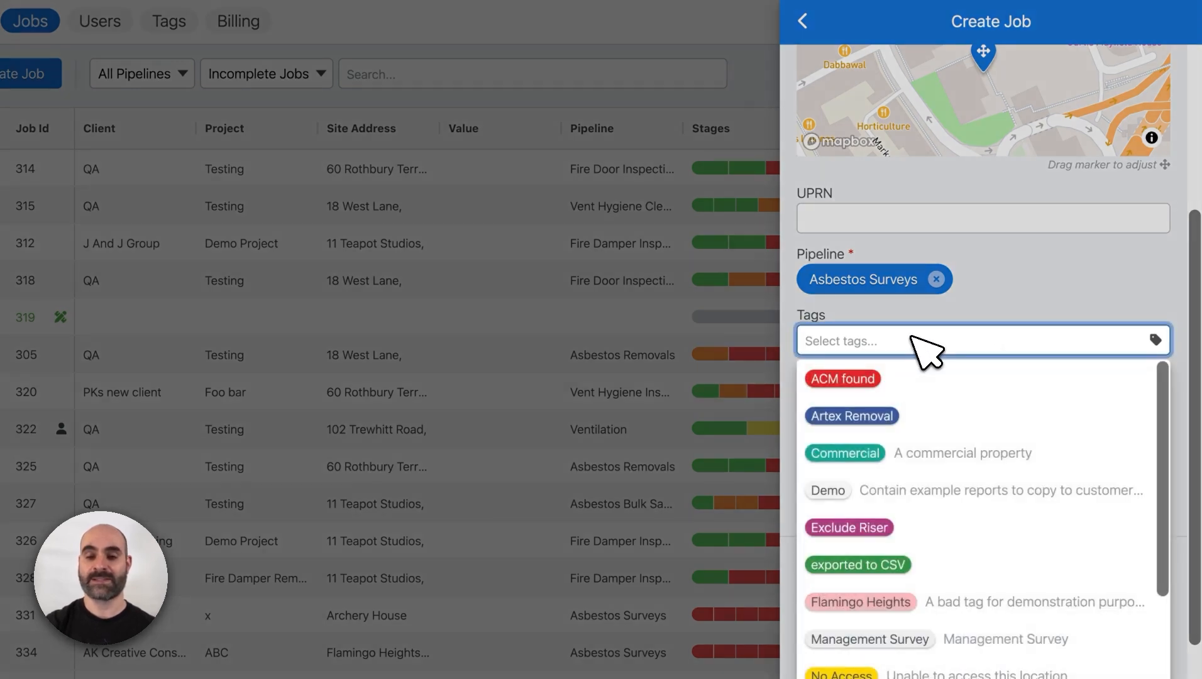
type("urgent")
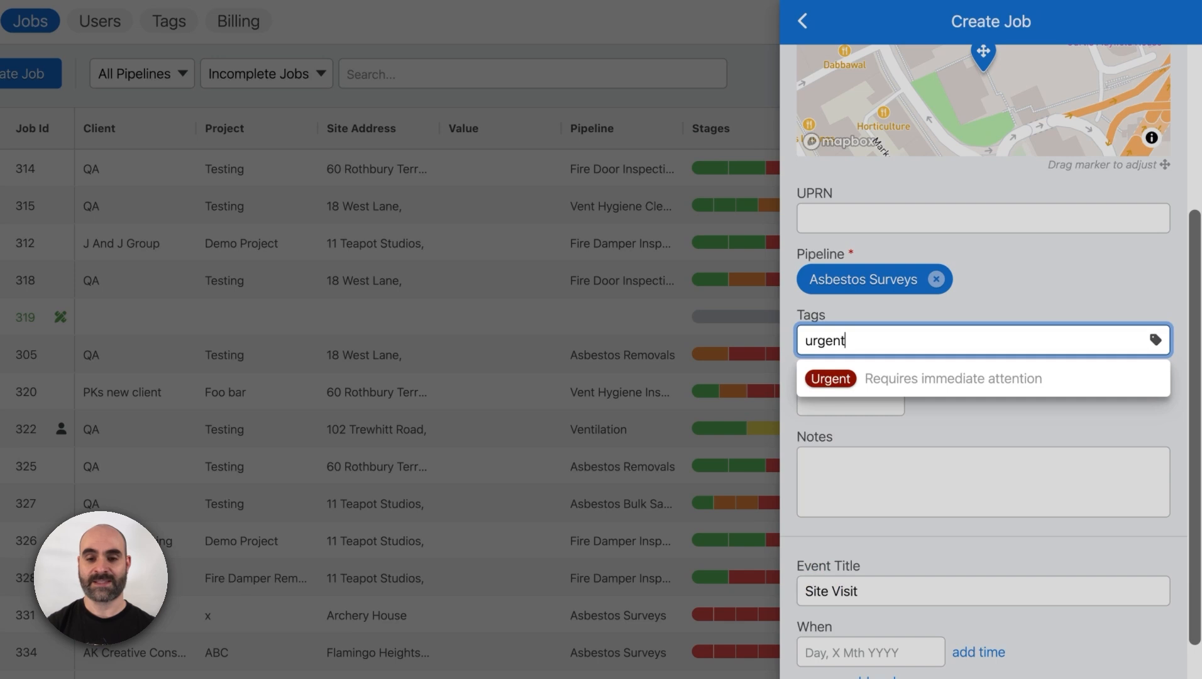
left_click(863, 379)
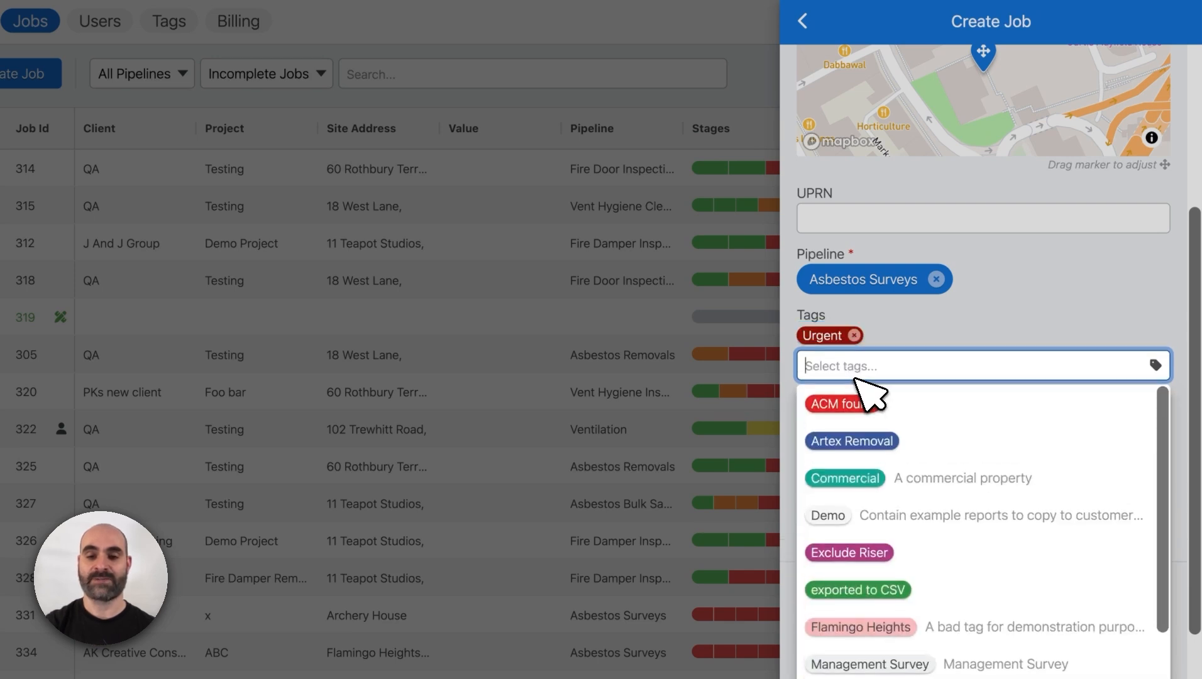
left_click(916, 339)
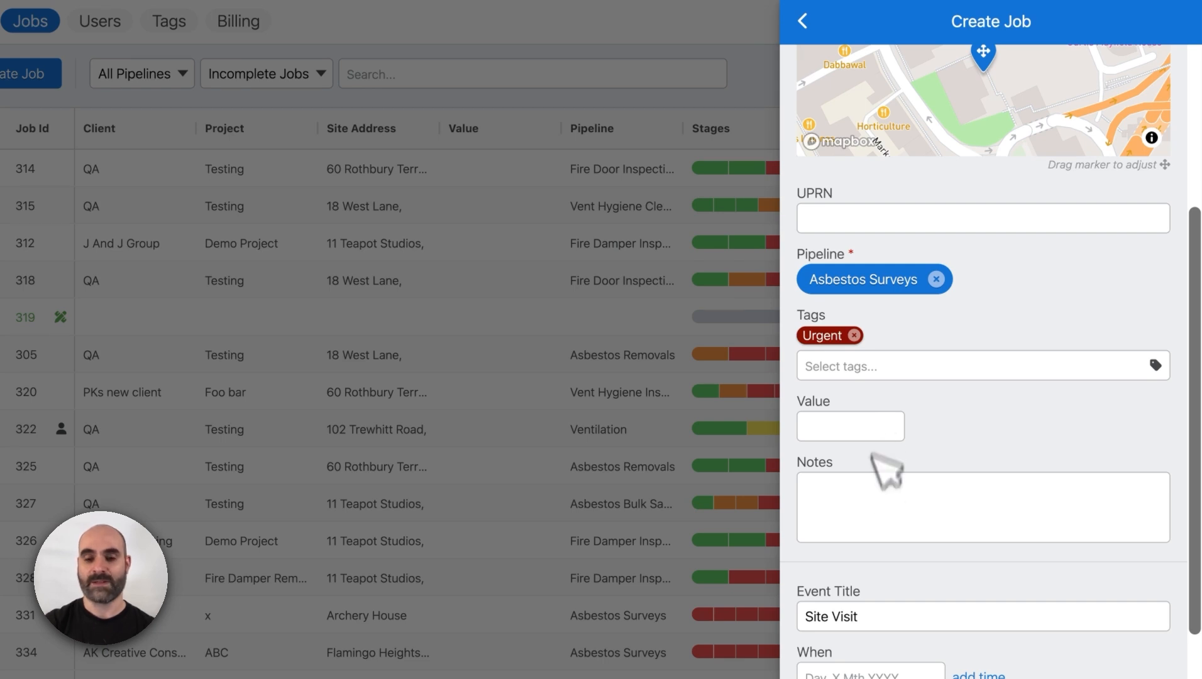
- Add the contact's telephone number to the job notes, preceded by "Tel:"
left_click(872, 505)
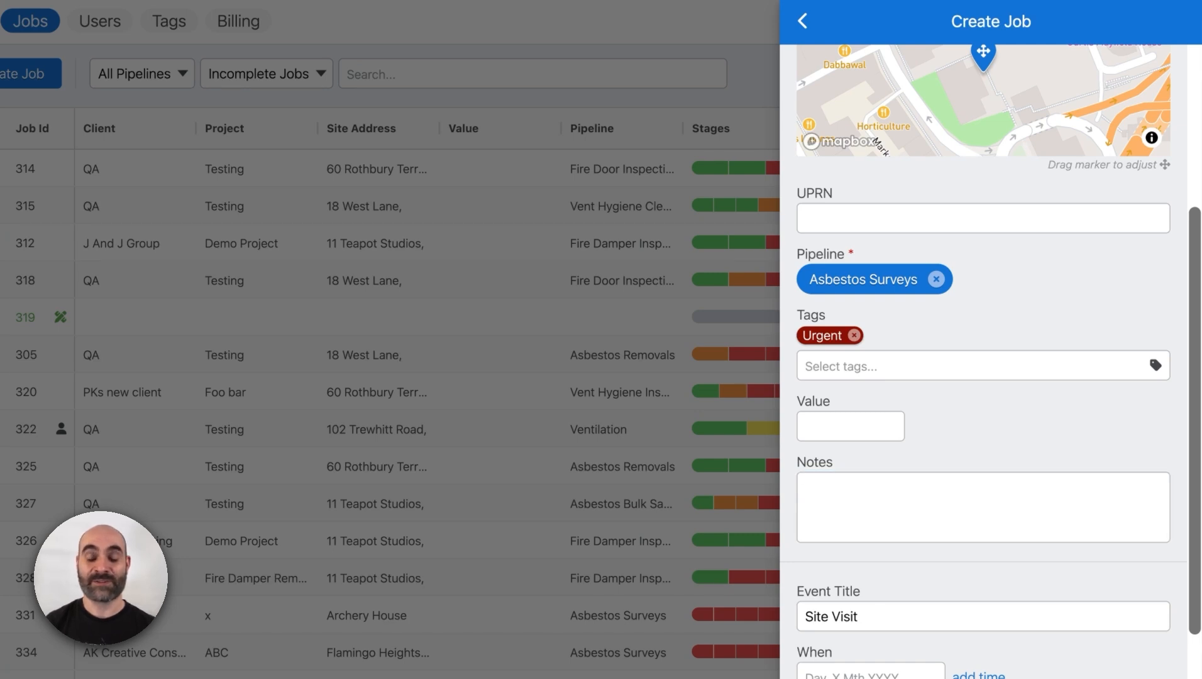
left_click(922, 488)
type("Tel: ")
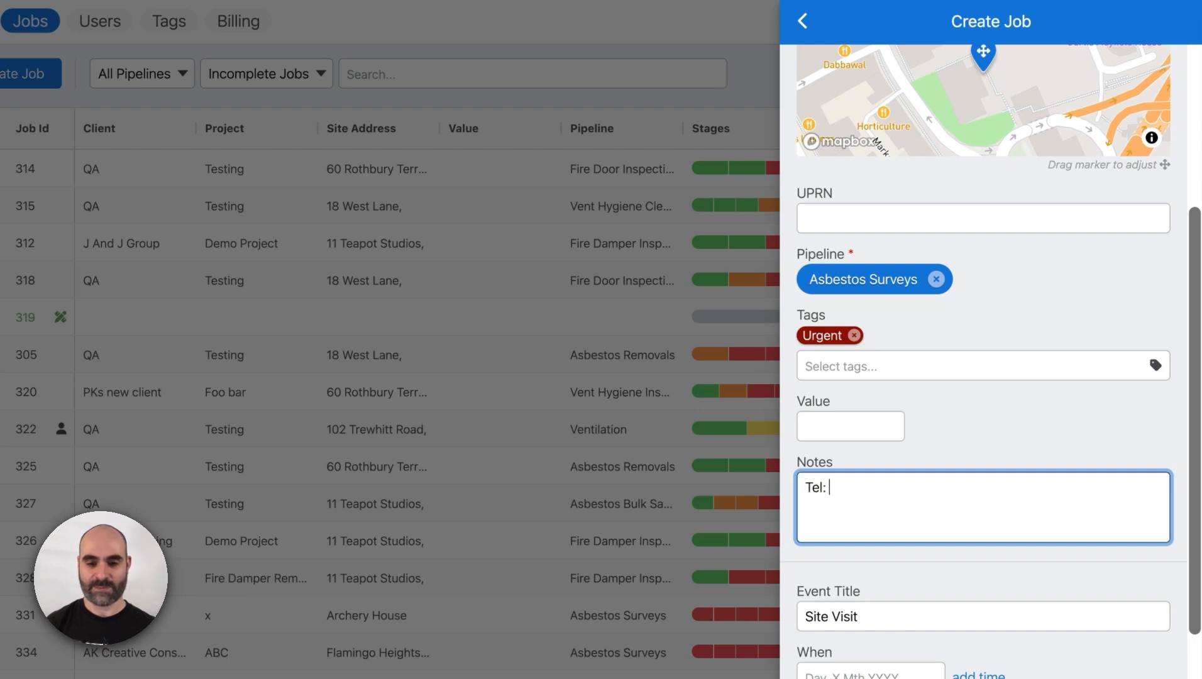
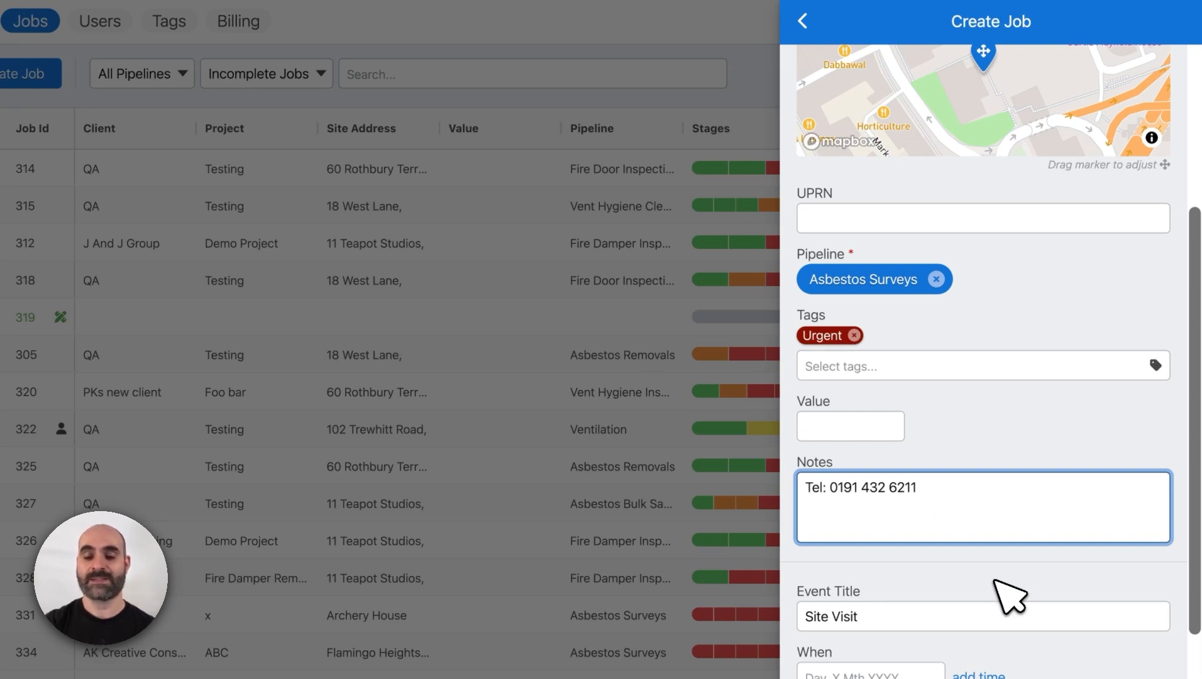
- Schedule the Site Visit event to start on Fri, 12th Dec 2025 and add a 09:00 start time
scroll(997, 582, "down", 3)
scroll(1007, 591, "down", 3)
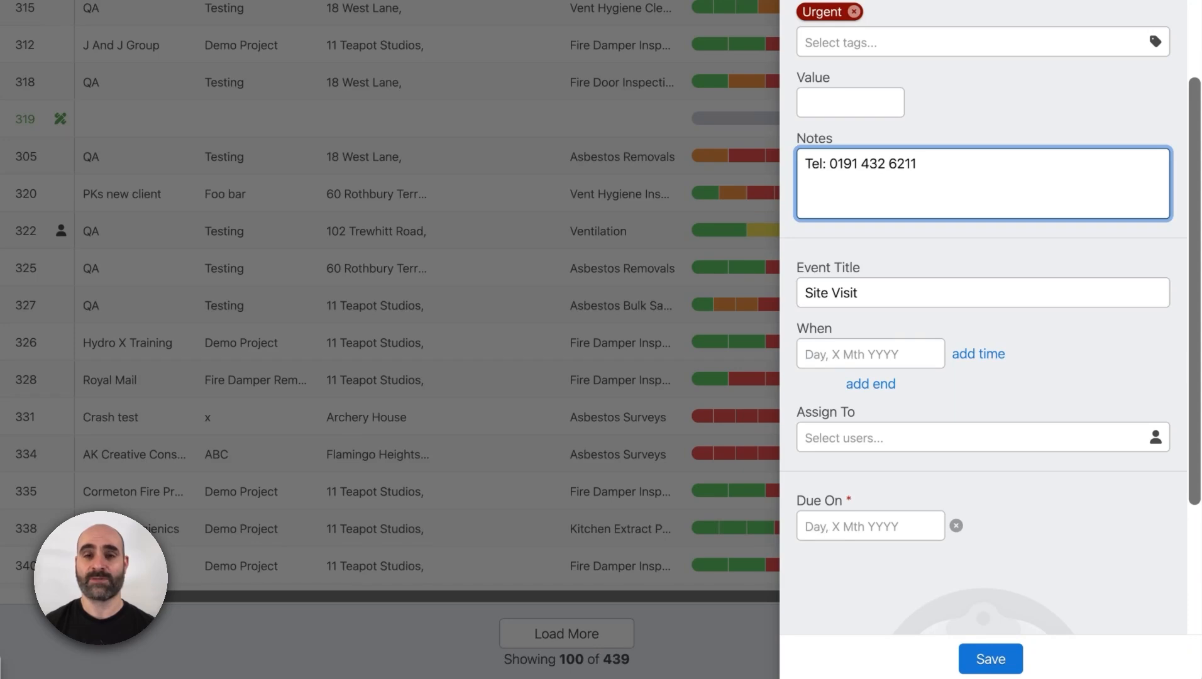
left_click(906, 358)
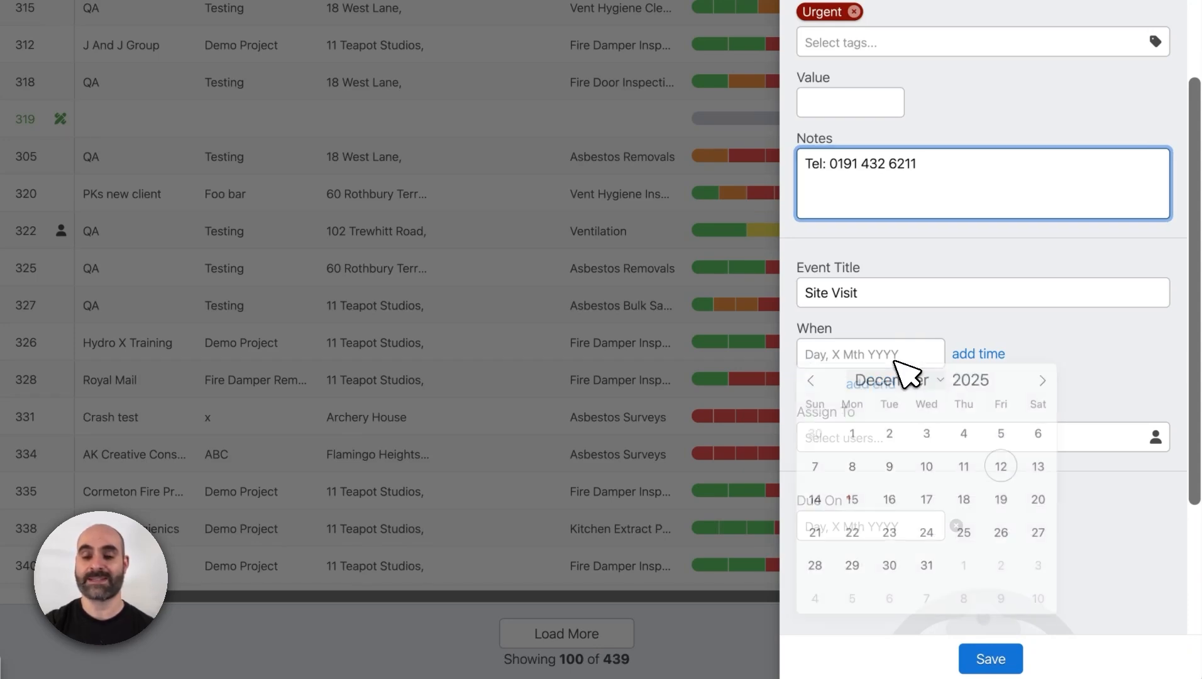
left_click(1003, 473)
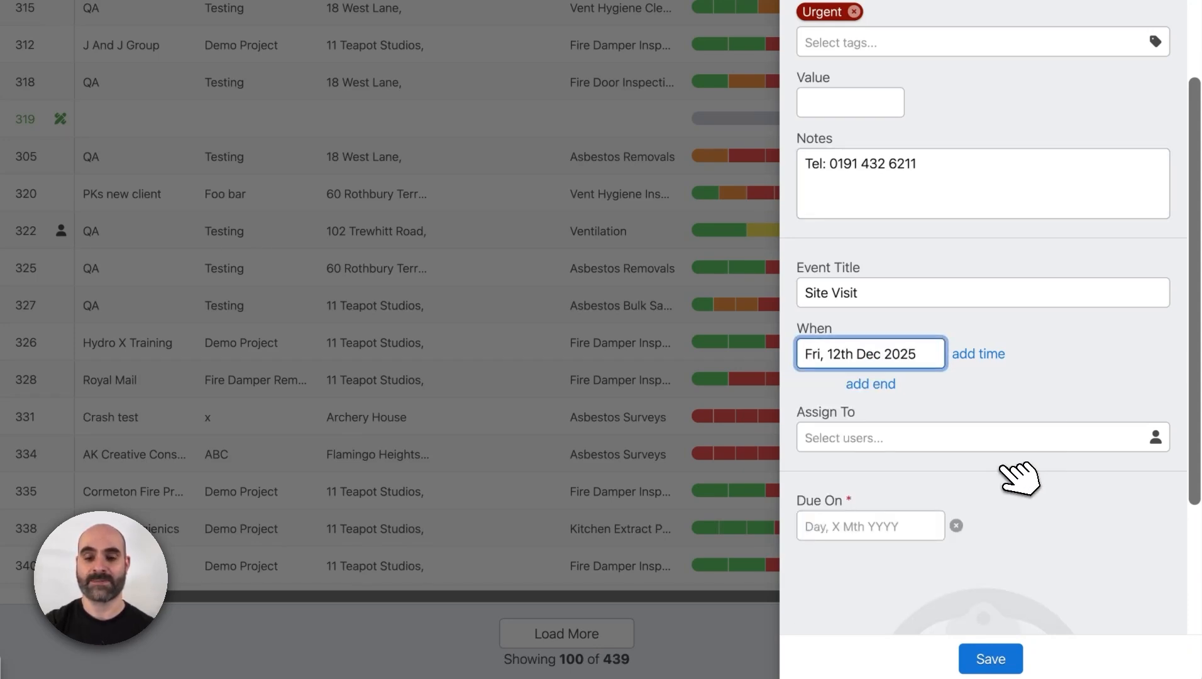
left_click(996, 357)
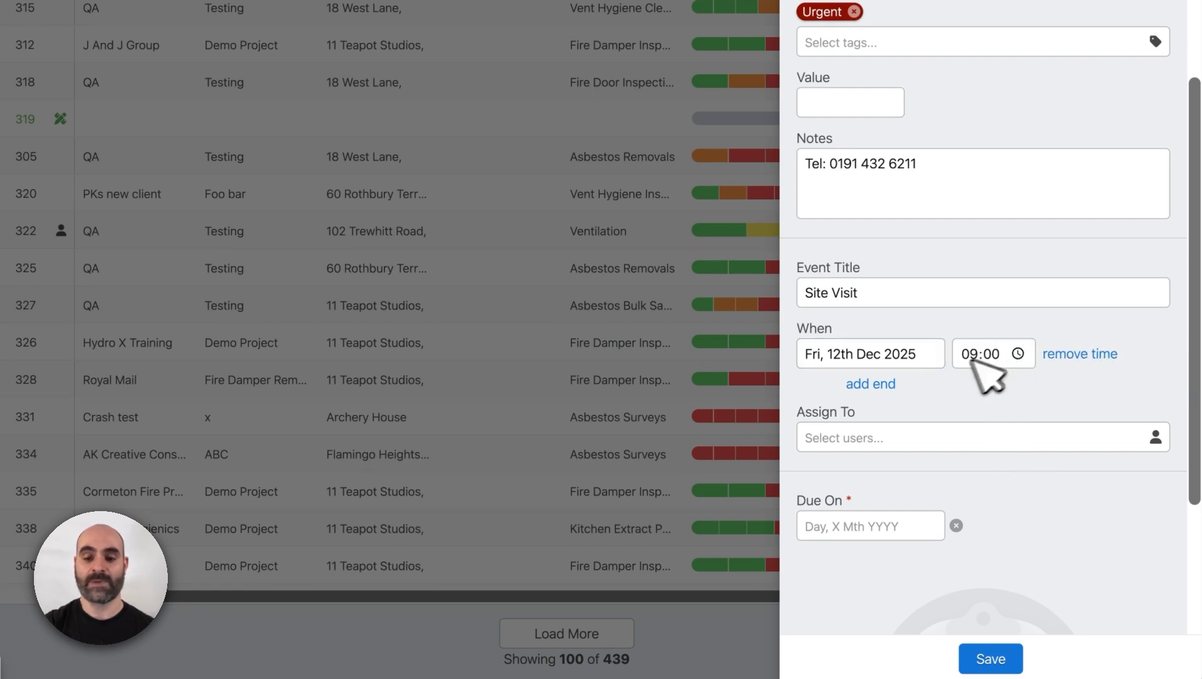
- Add an end to the Site Visit event and set its end date to Tue, 16th Dec 2025
left_click(895, 385)
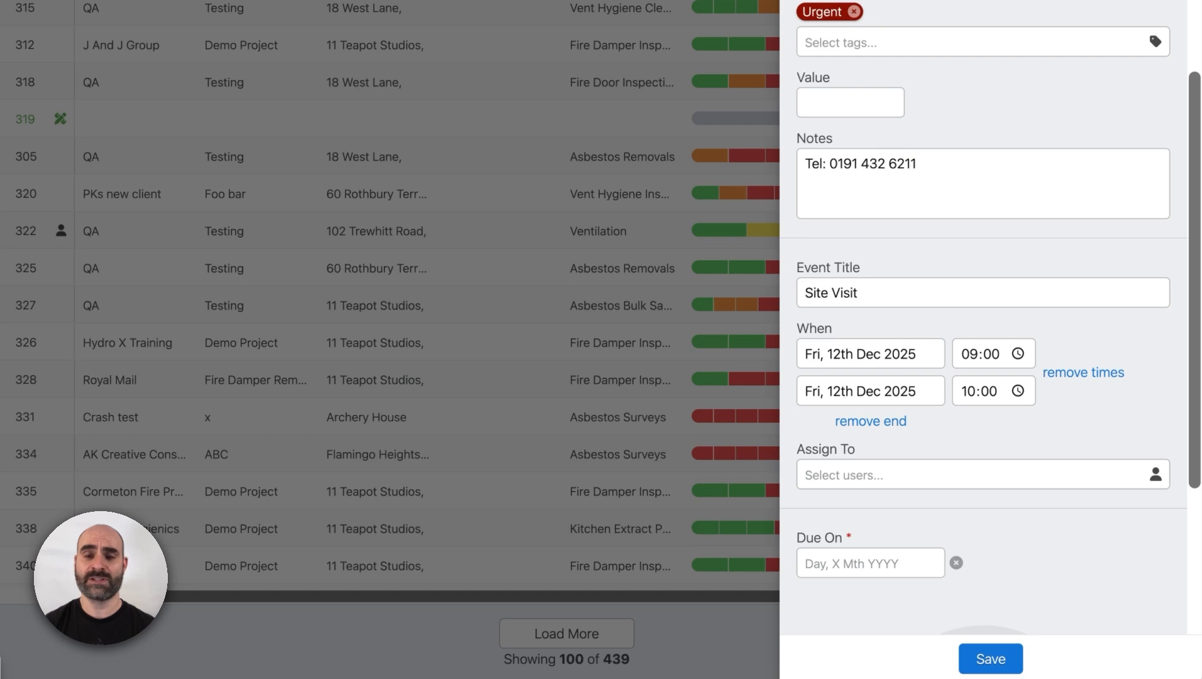
left_click(878, 401)
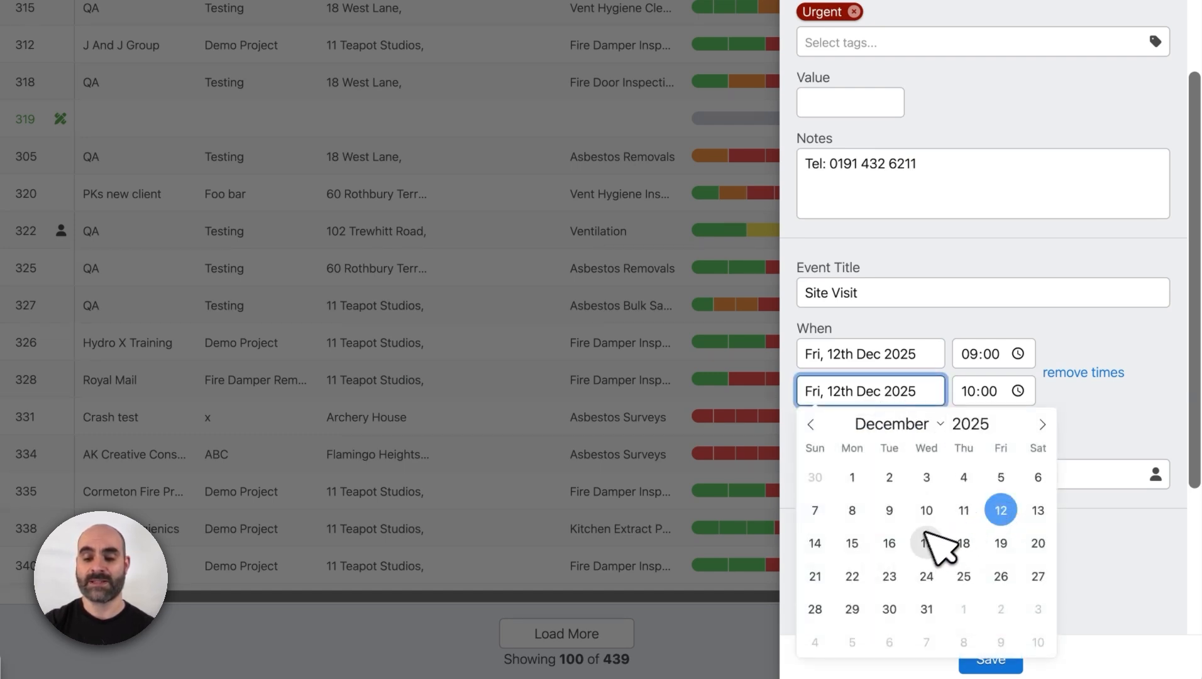
left_click(906, 545)
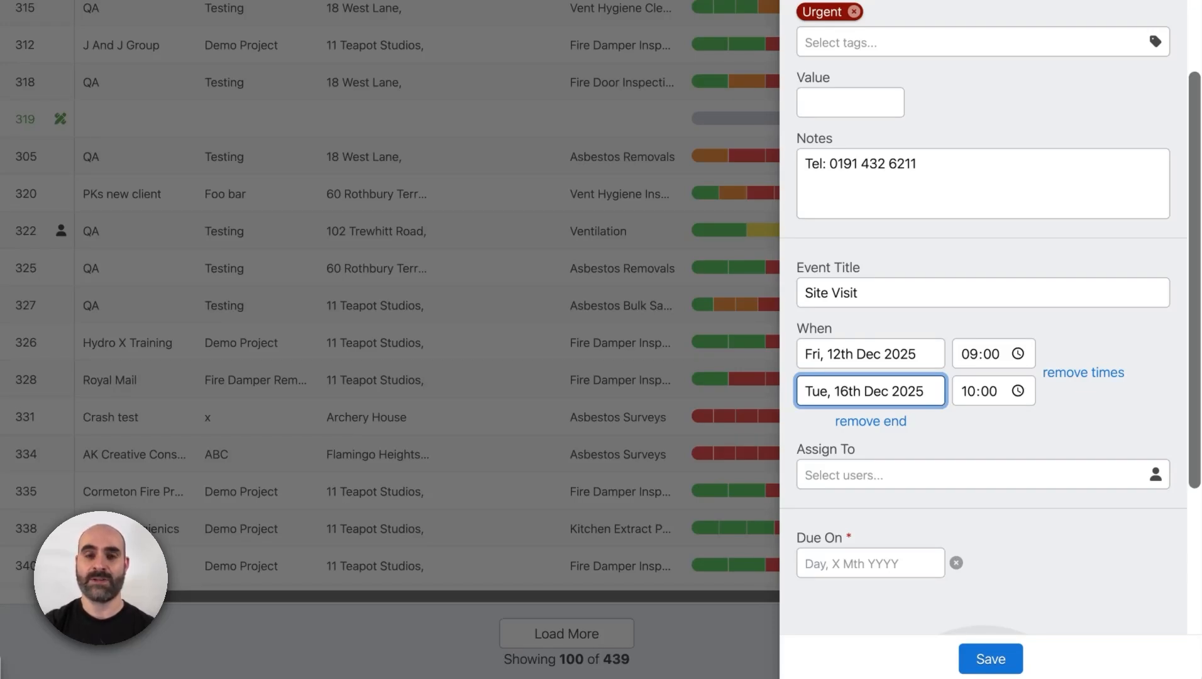
- Assign two team members to the Site Visit event, finding the first one by first name
left_click(873, 475)
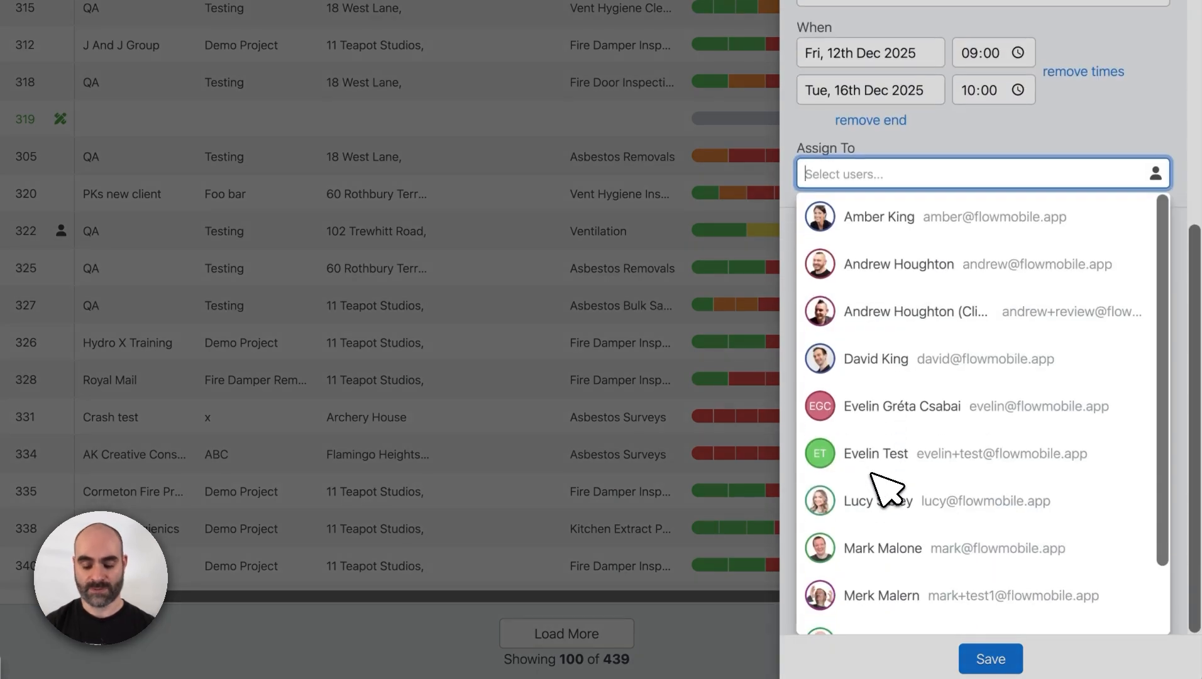
type("paul")
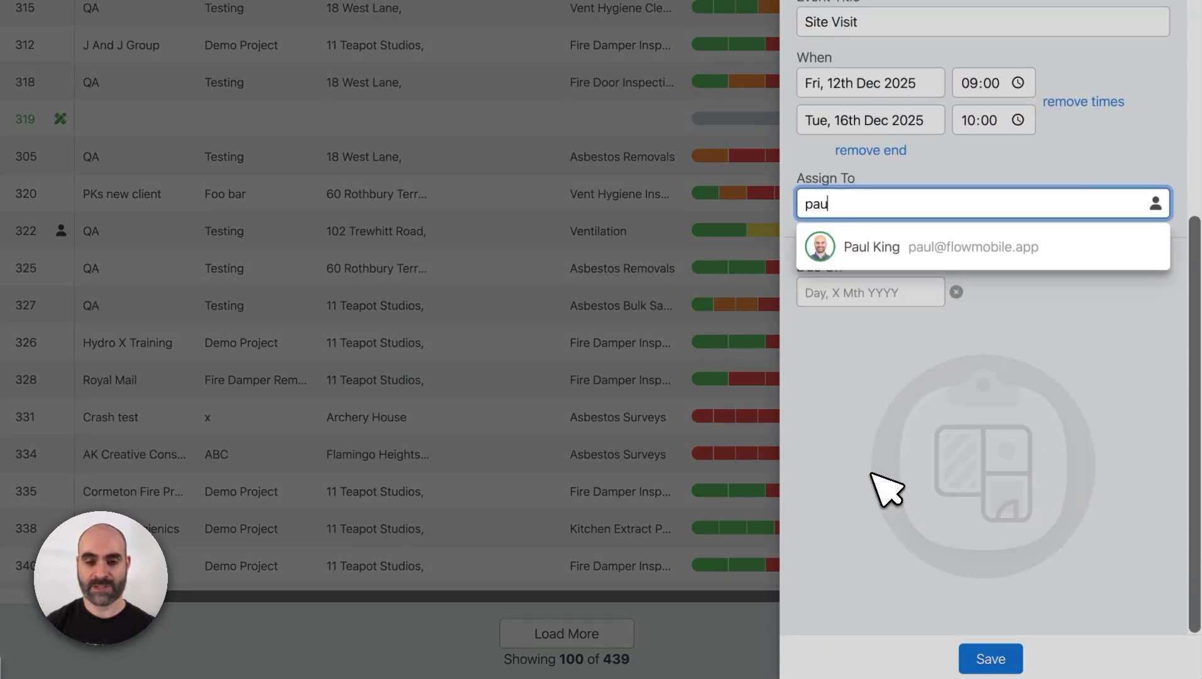
left_click(878, 246)
left_click(880, 252)
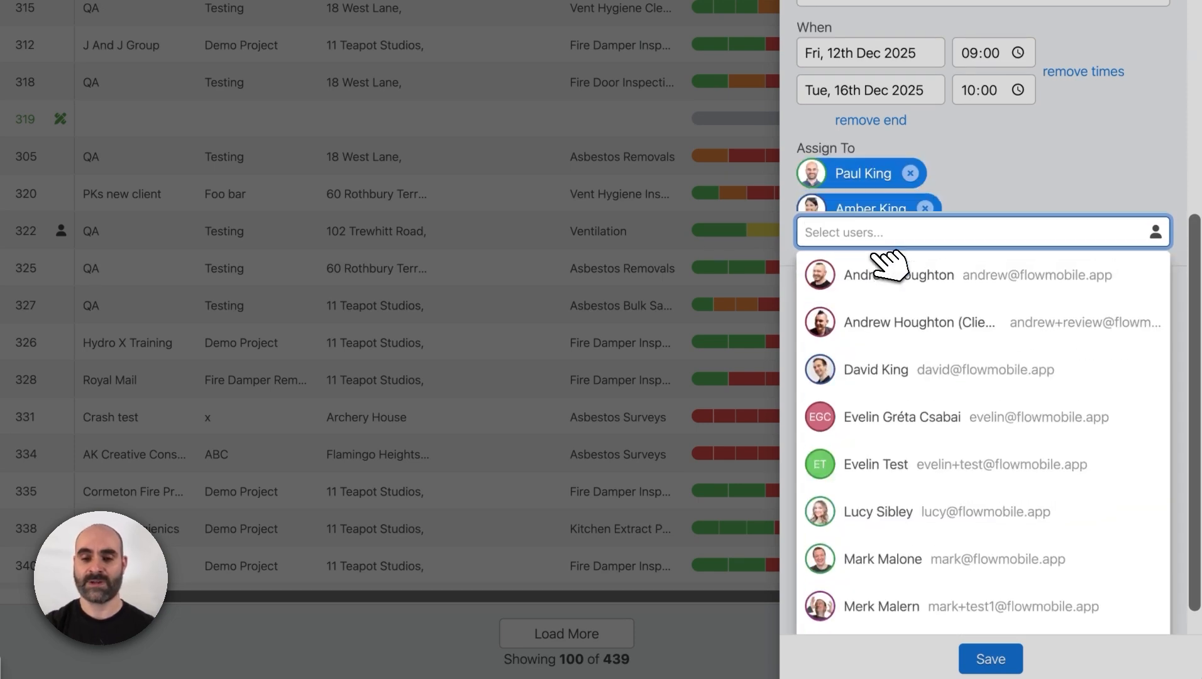
left_click(1000, 211)
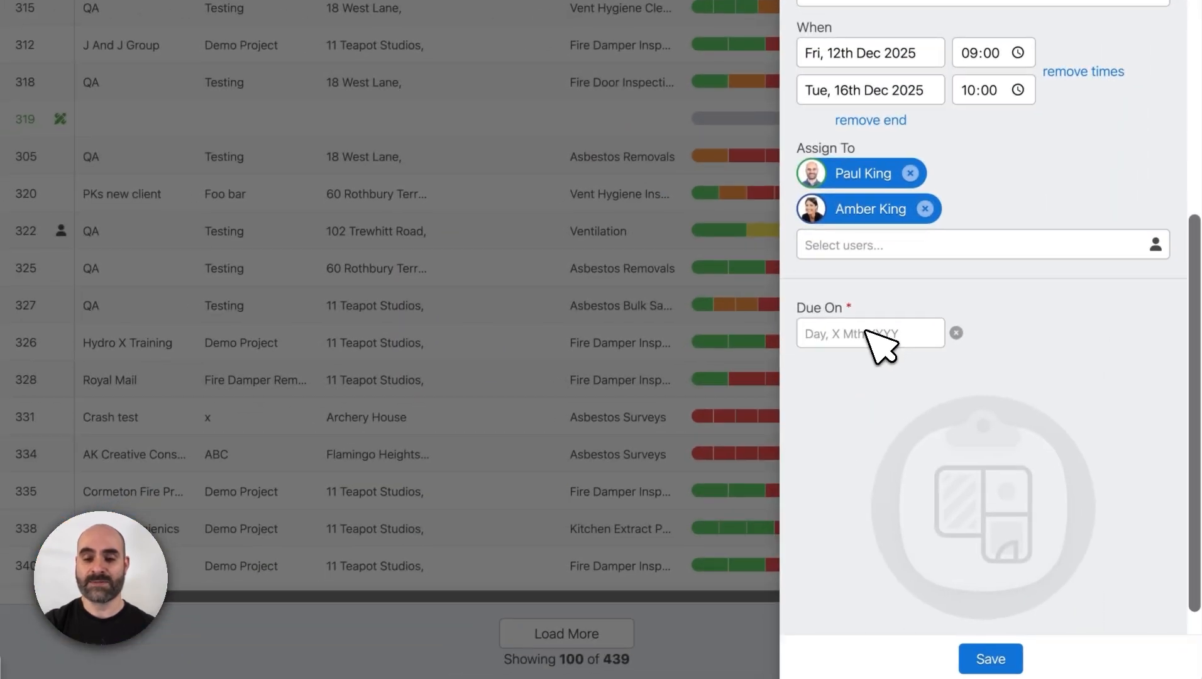
- Set the job's due date to Wed, 17th Dec 2025, and check the Site Visit event's end date
left_click(868, 332)
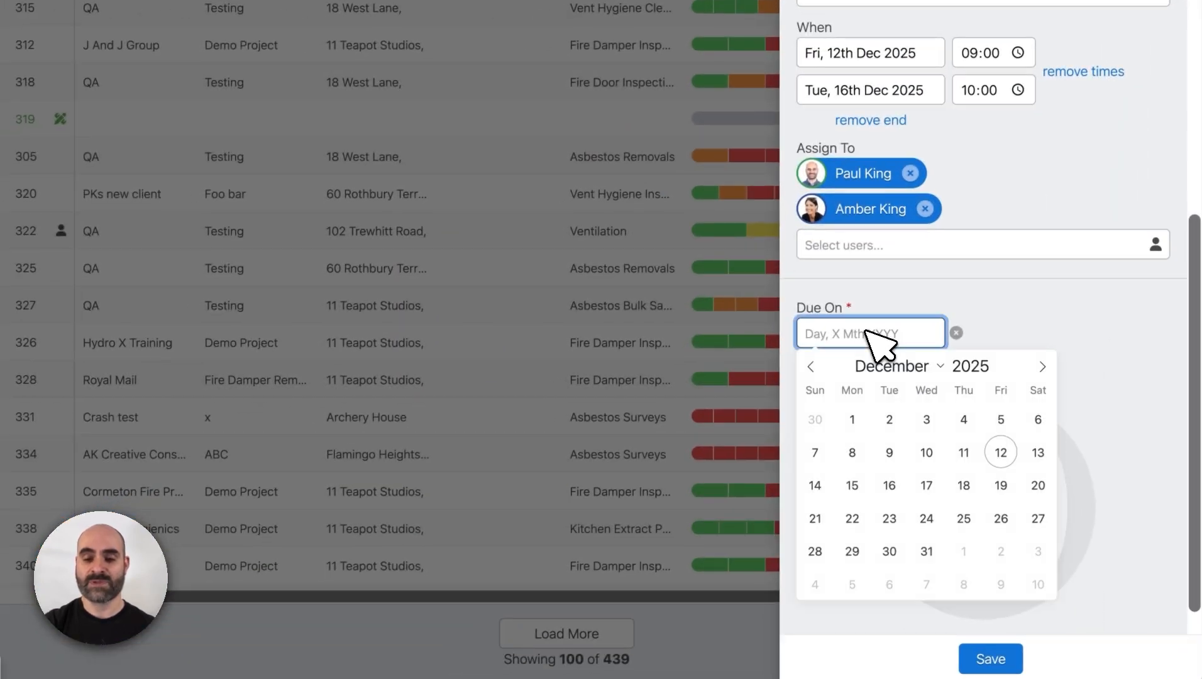
left_click(944, 486)
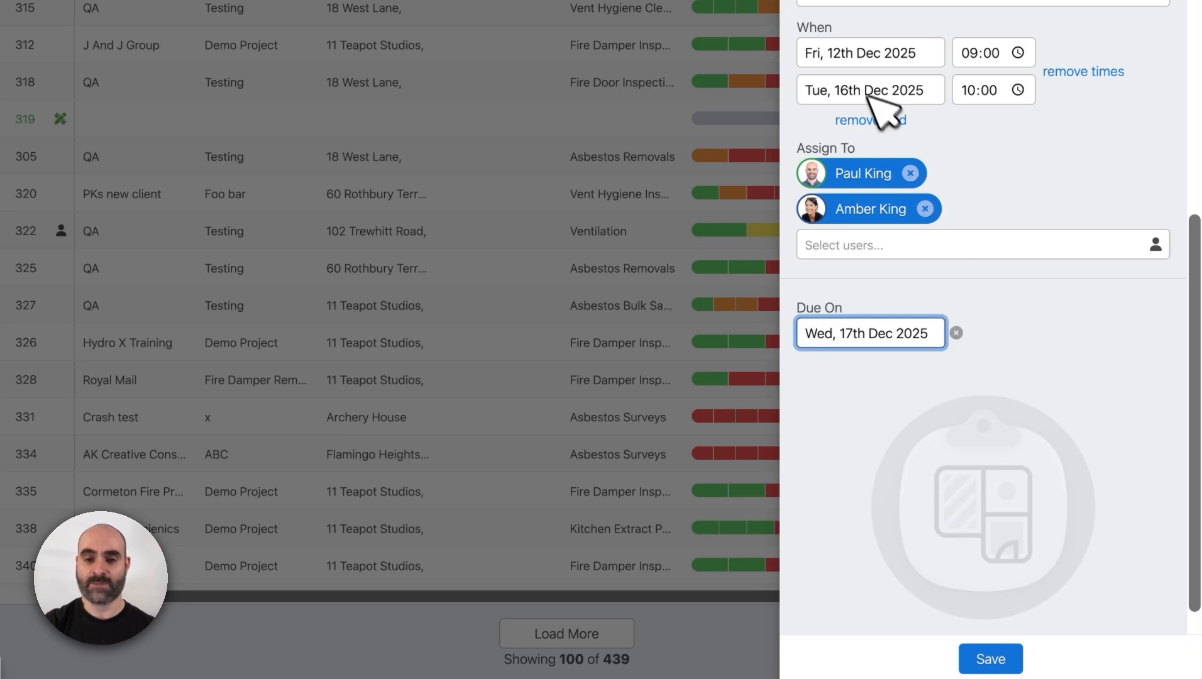
double_click(844, 90)
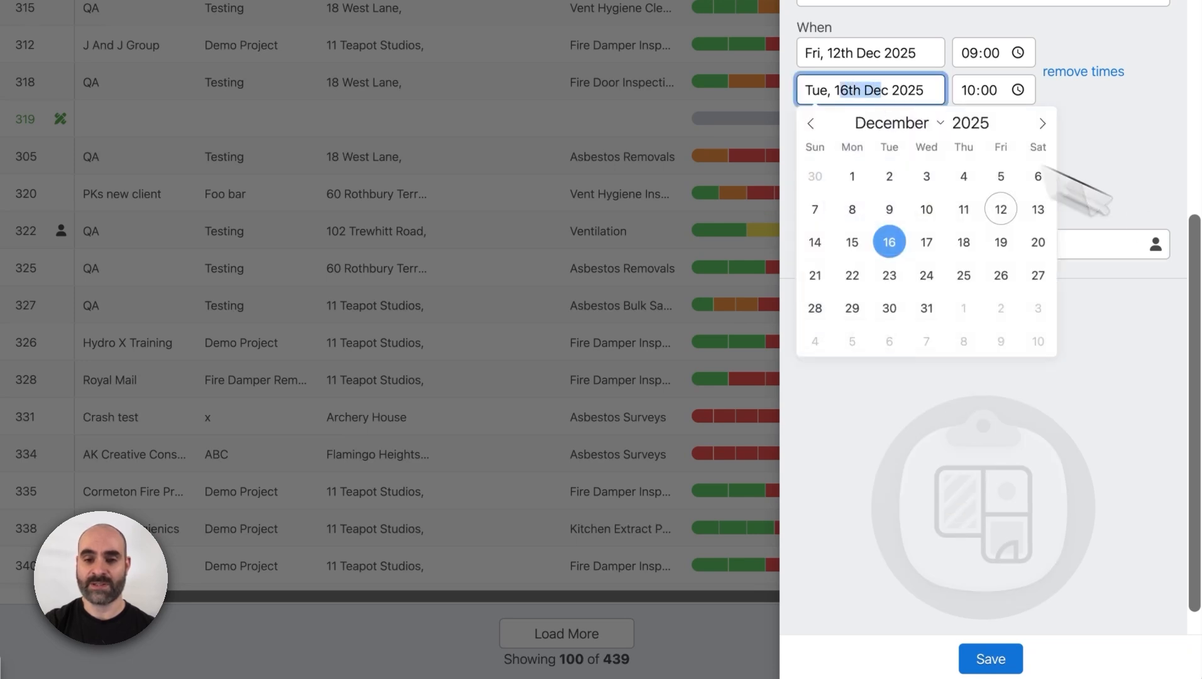
left_click(1112, 207)
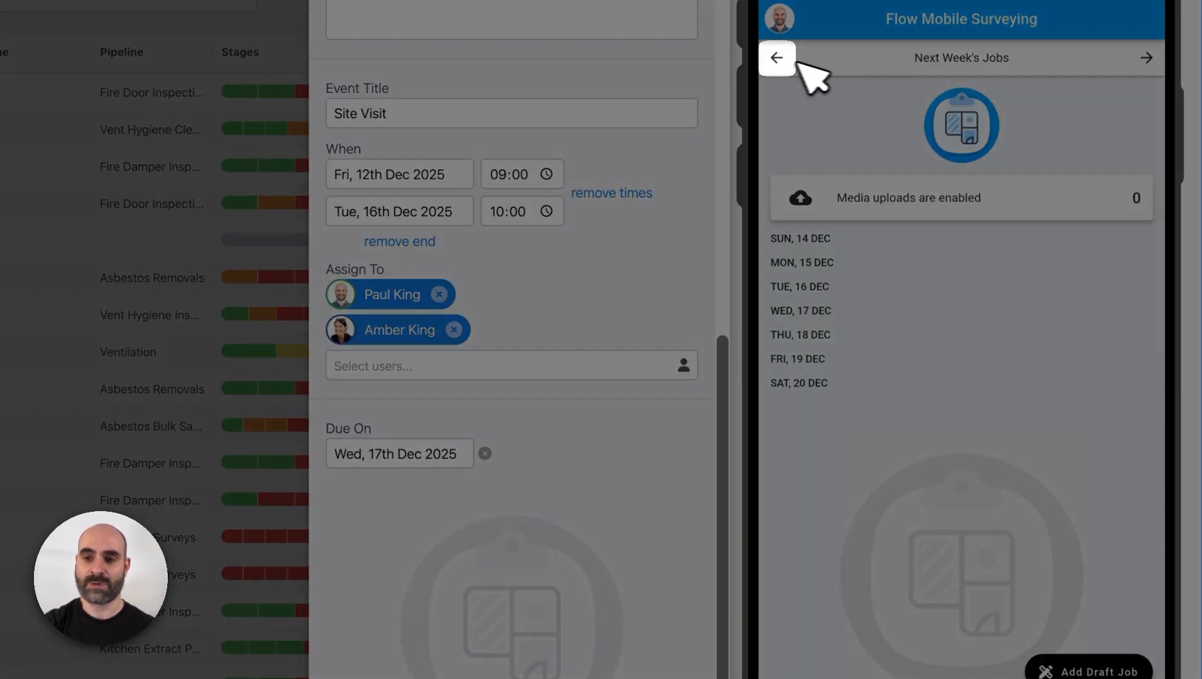
- Switch the mobile app's schedule back to this week's jobs and save the new job
left_click(780, 59)
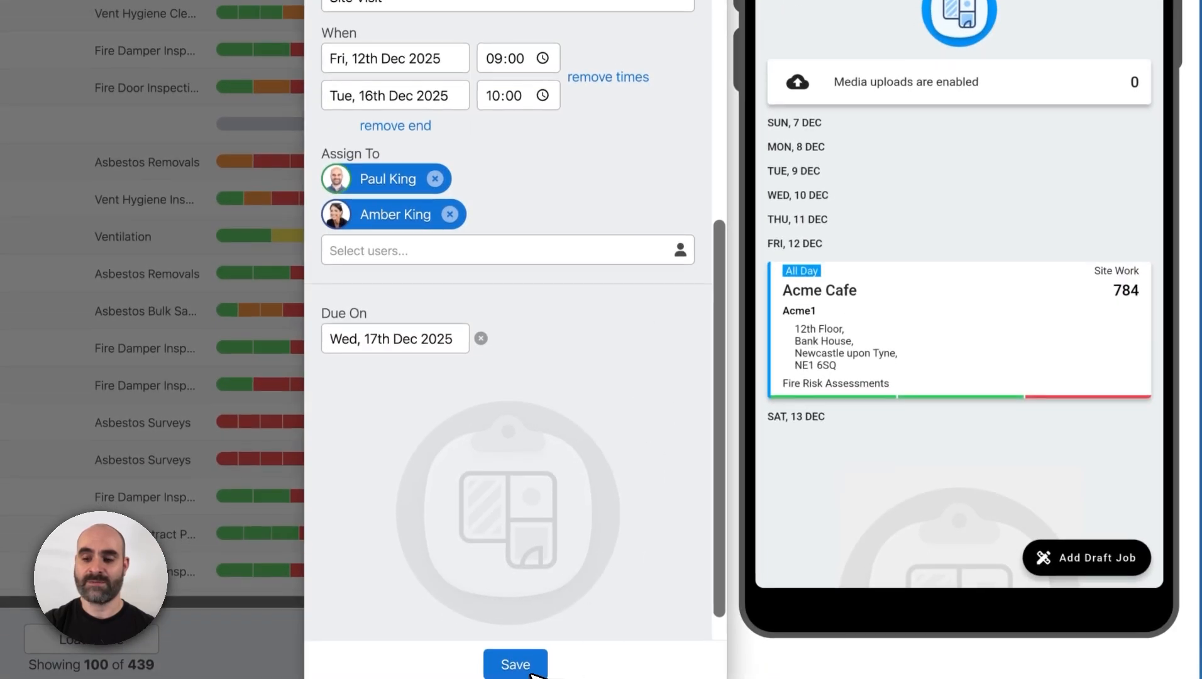
left_click(531, 670)
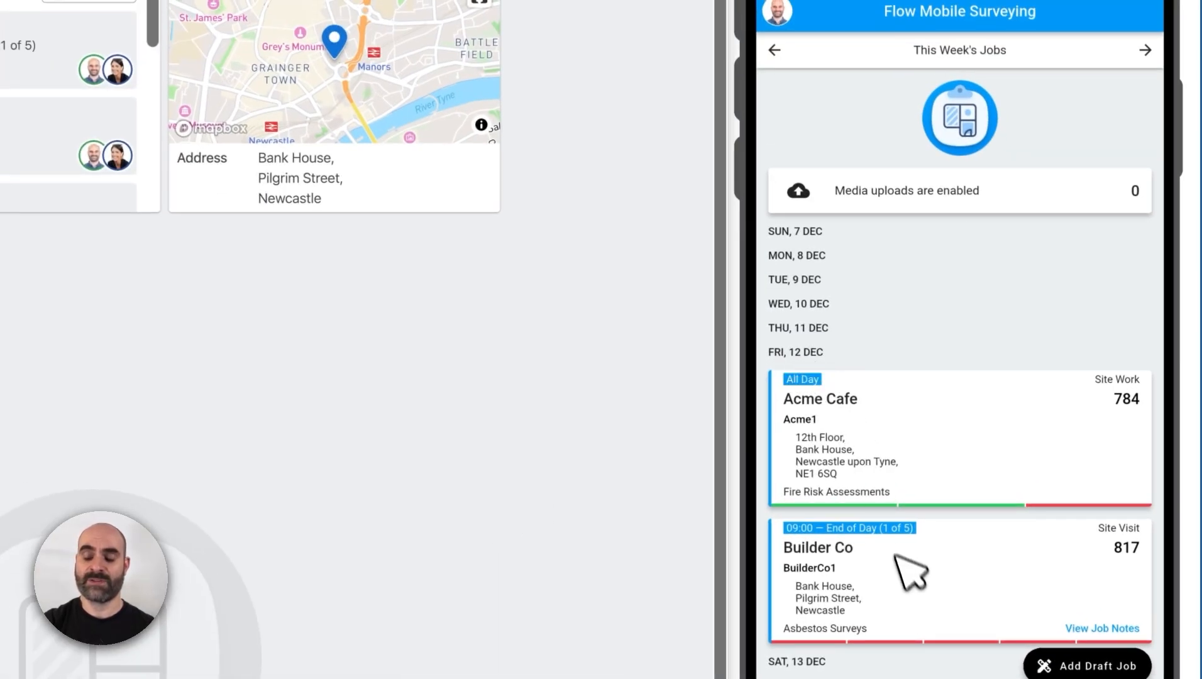
- Review the Builder Co site visit entries across this week and next week in the mobile app, then return to this week
scroll(893, 563, "down", 1)
scroll(906, 575, "down", 5)
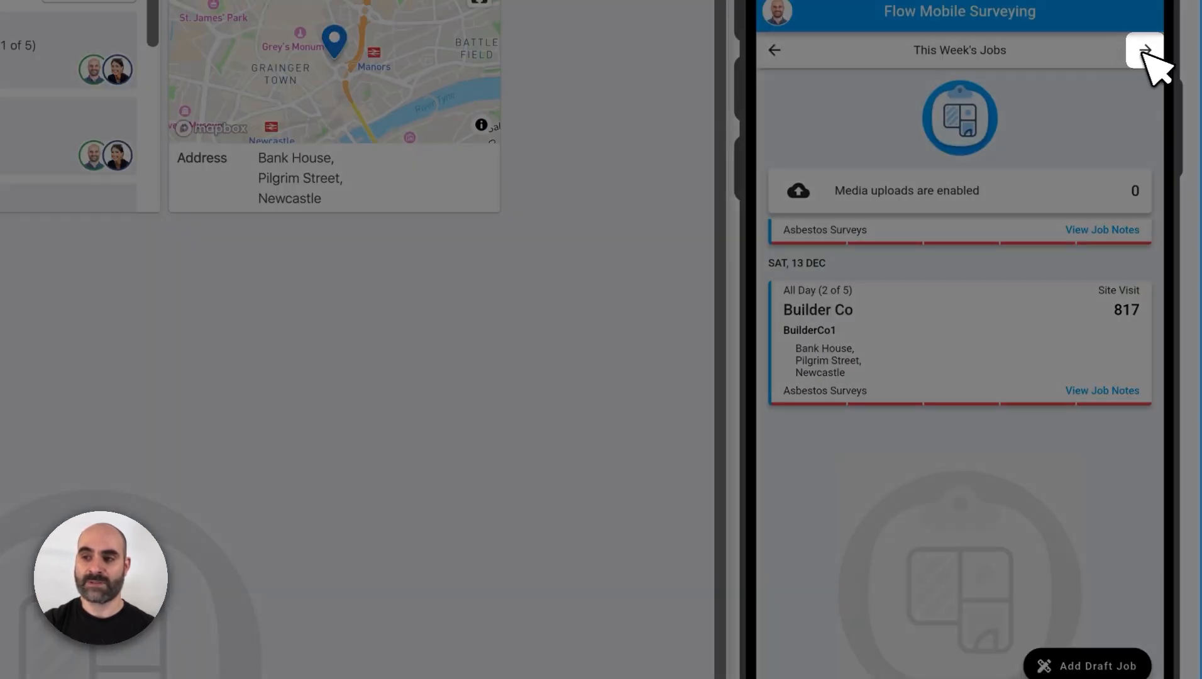
left_click(1145, 50)
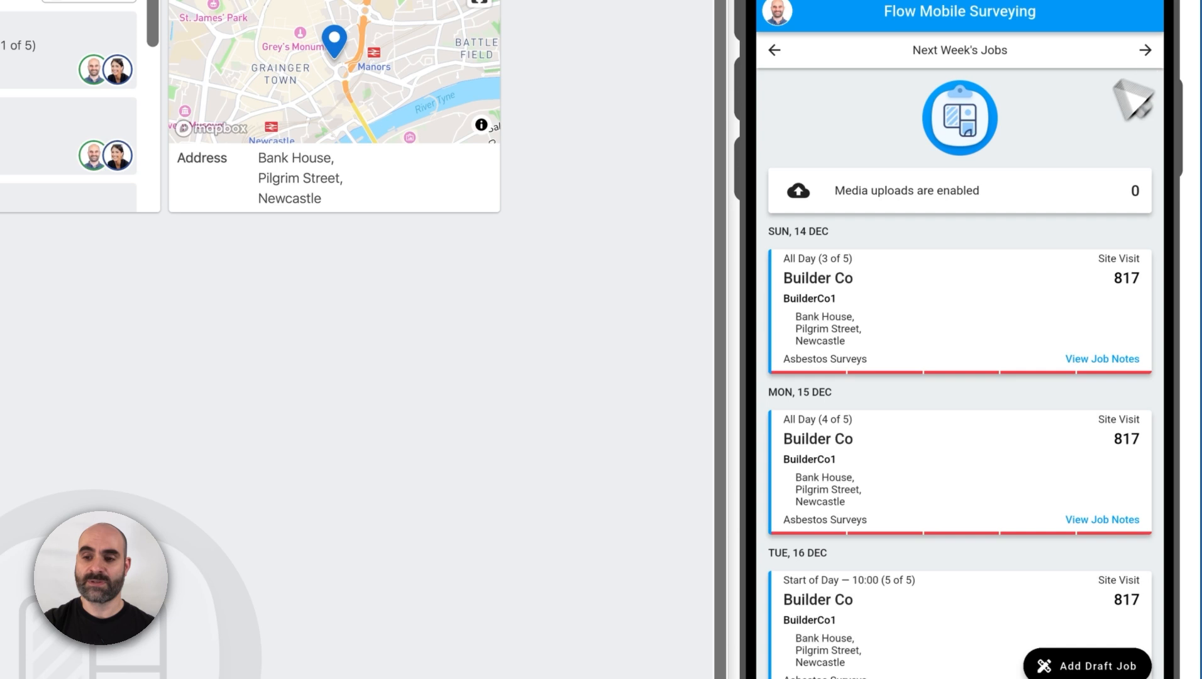
left_click_drag(905, 470, 925, 255)
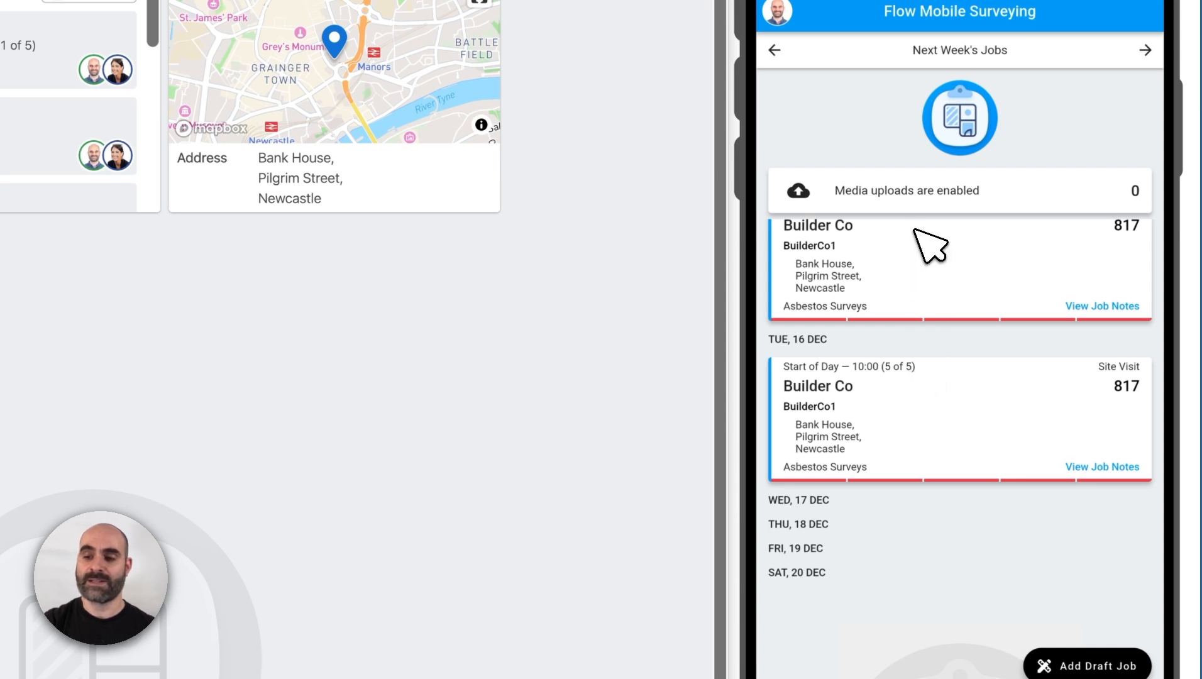
left_click_drag(924, 244, 918, 268)
left_click(776, 51)
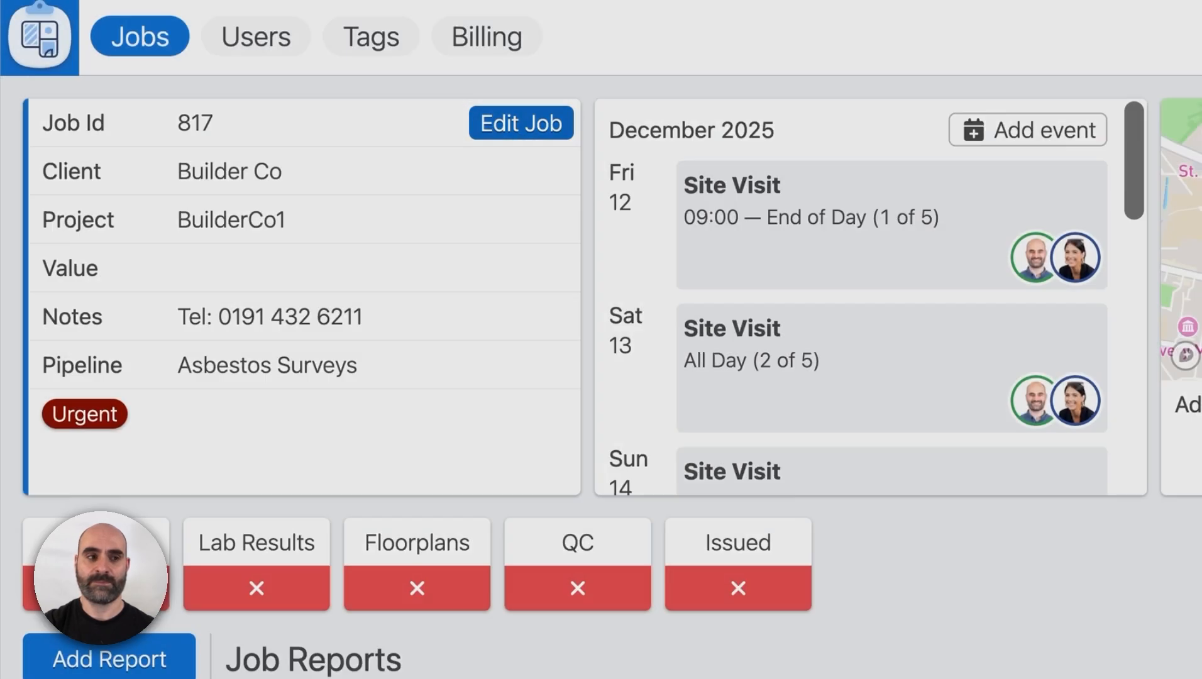
- Edit the Builder Co job to remove the end from its Site Visit event, and save the job
left_click(521, 129)
scroll(994, 378, "down", 5)
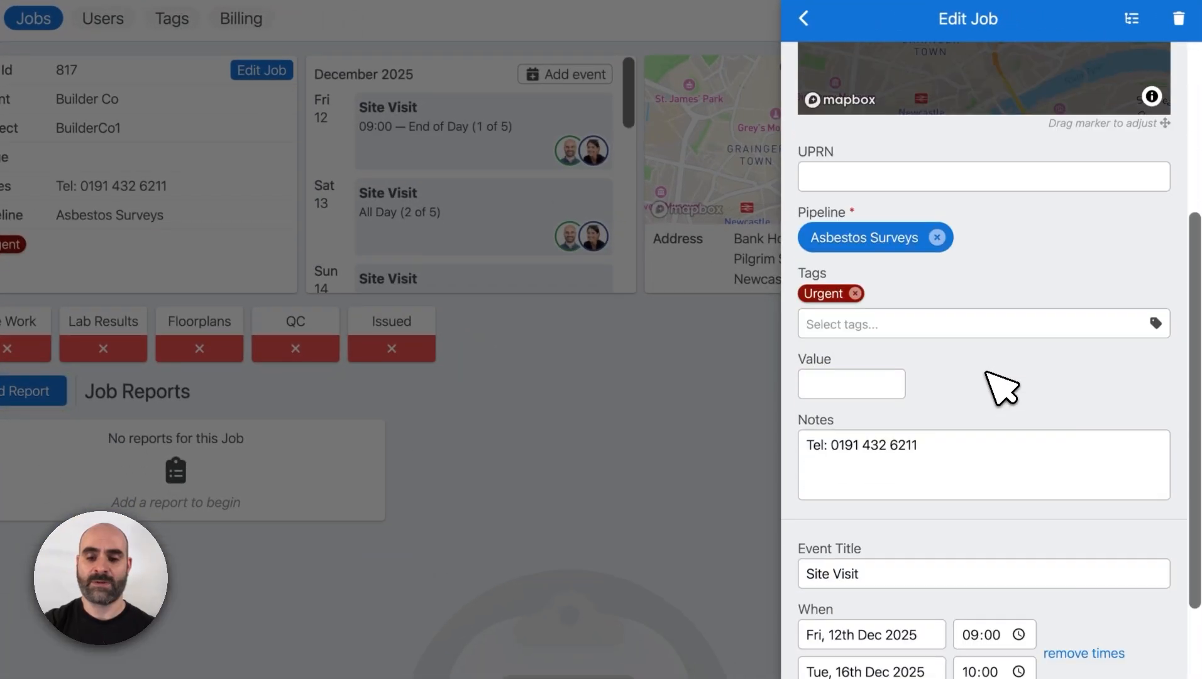
scroll(1001, 388, "down", 3)
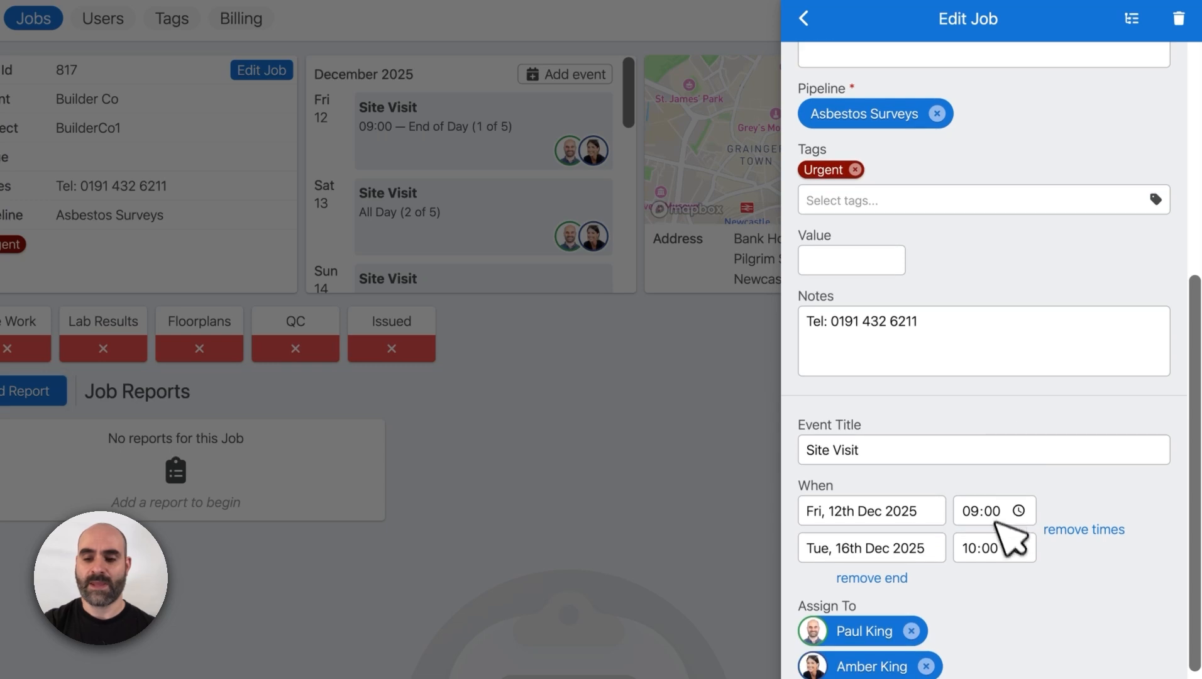
left_click(874, 578)
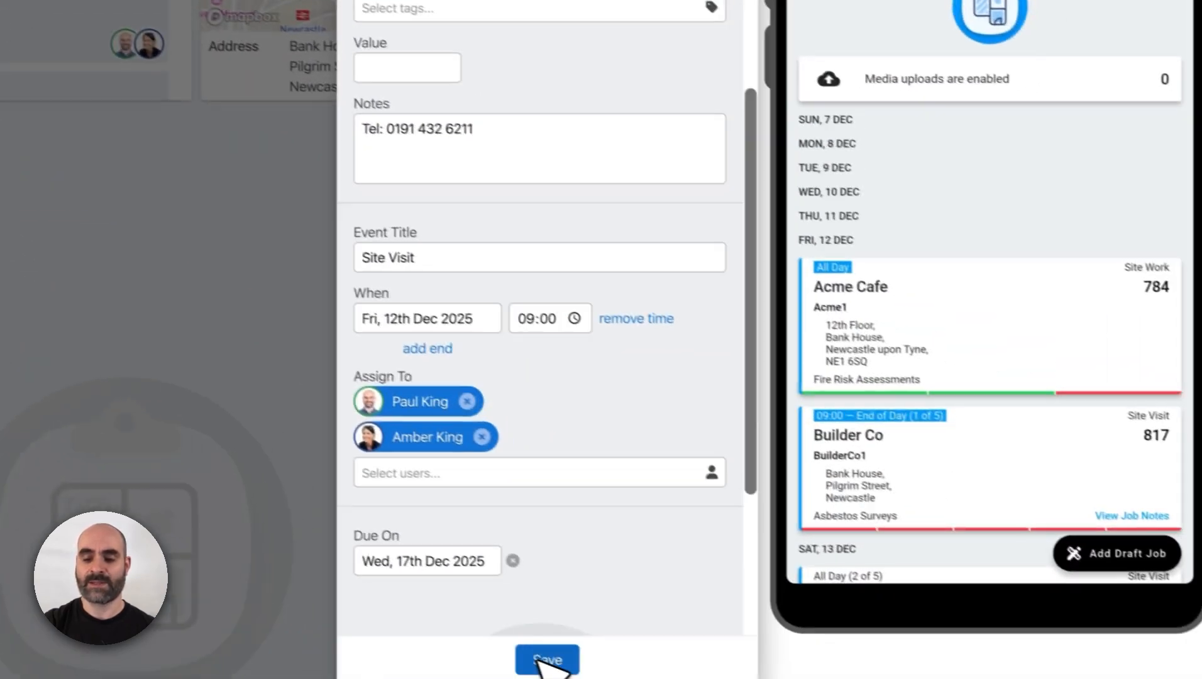
left_click(540, 660)
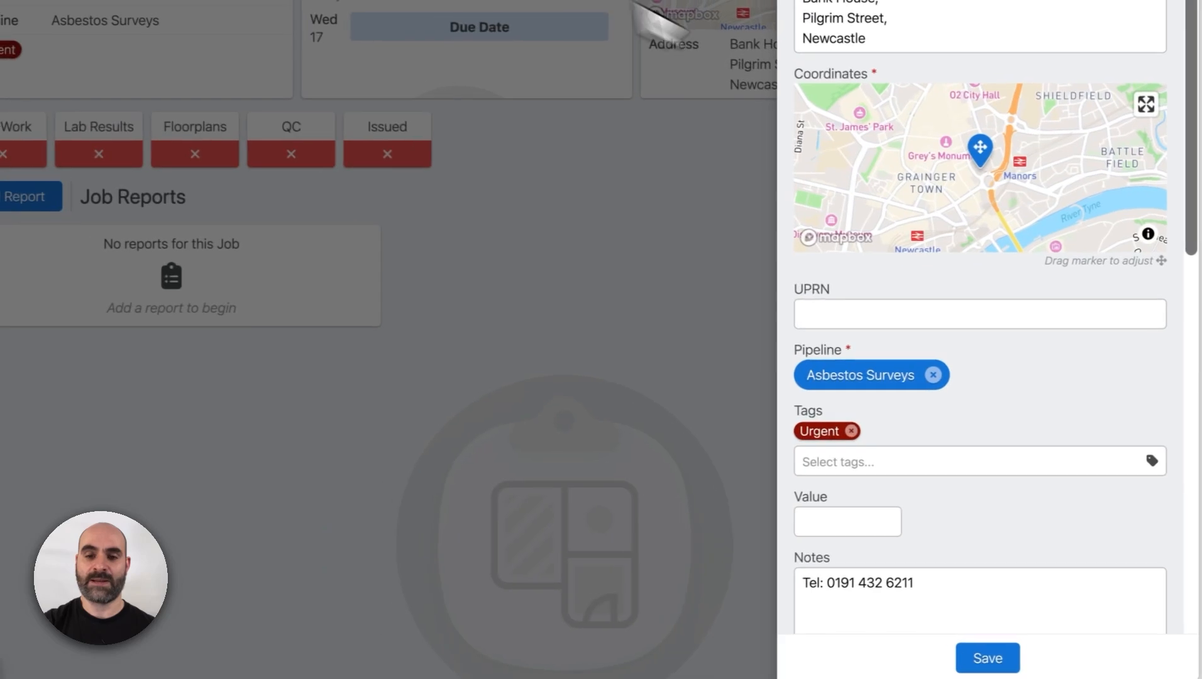
- Remove the start time from the job's Site Visit event and save the job
scroll(996, 260, "down", 4)
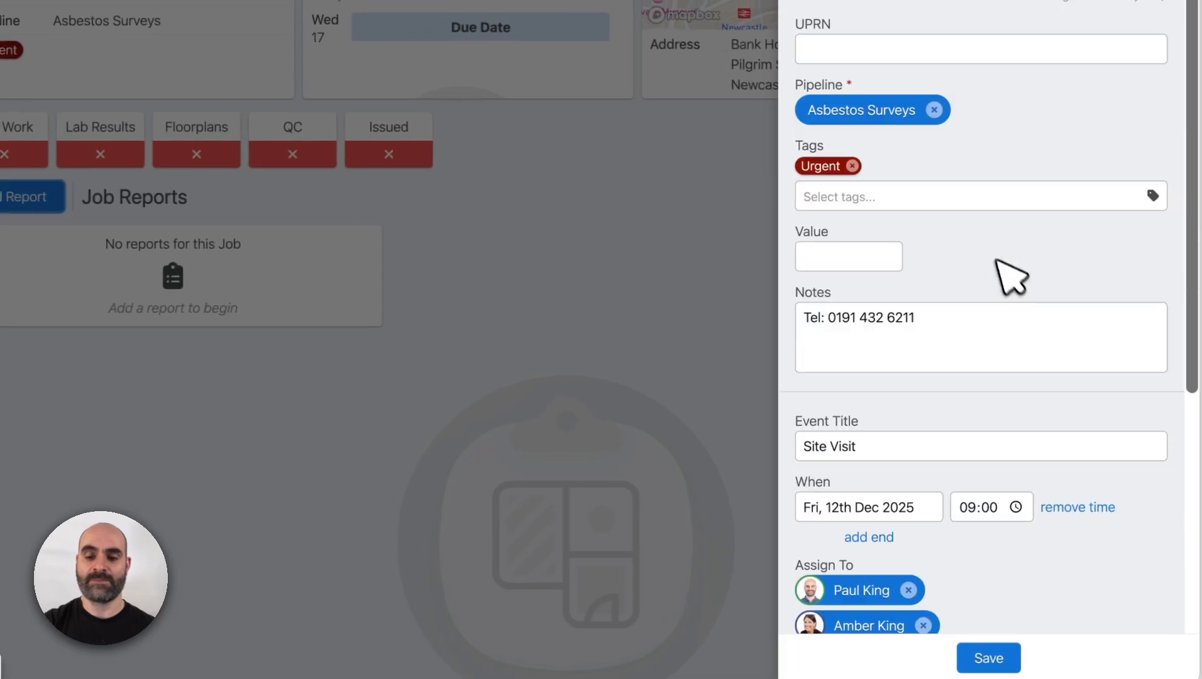
scroll(1013, 308, "down", 2)
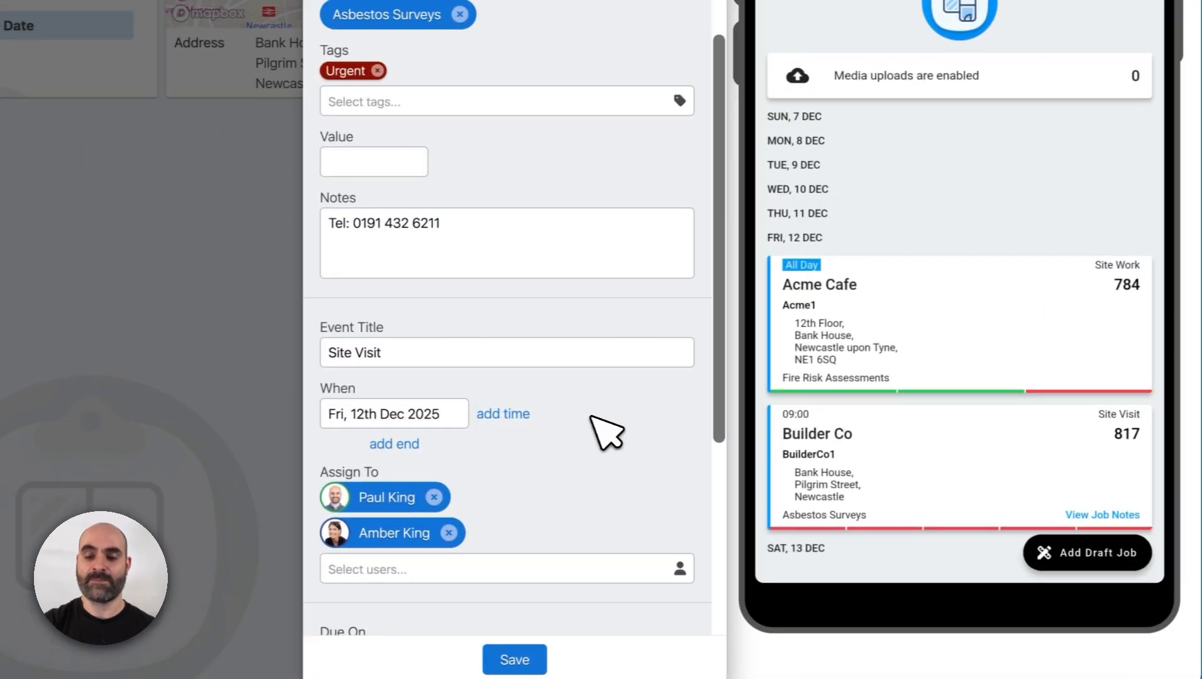
left_click(722, 658)
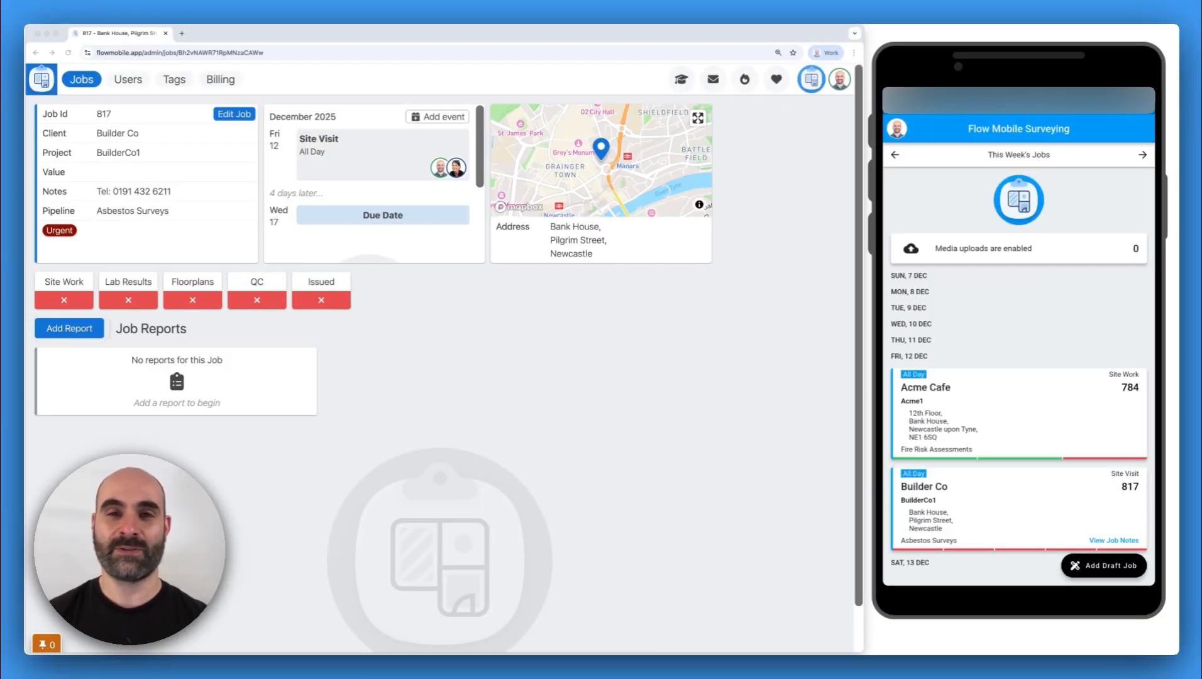
left_click(69, 328)
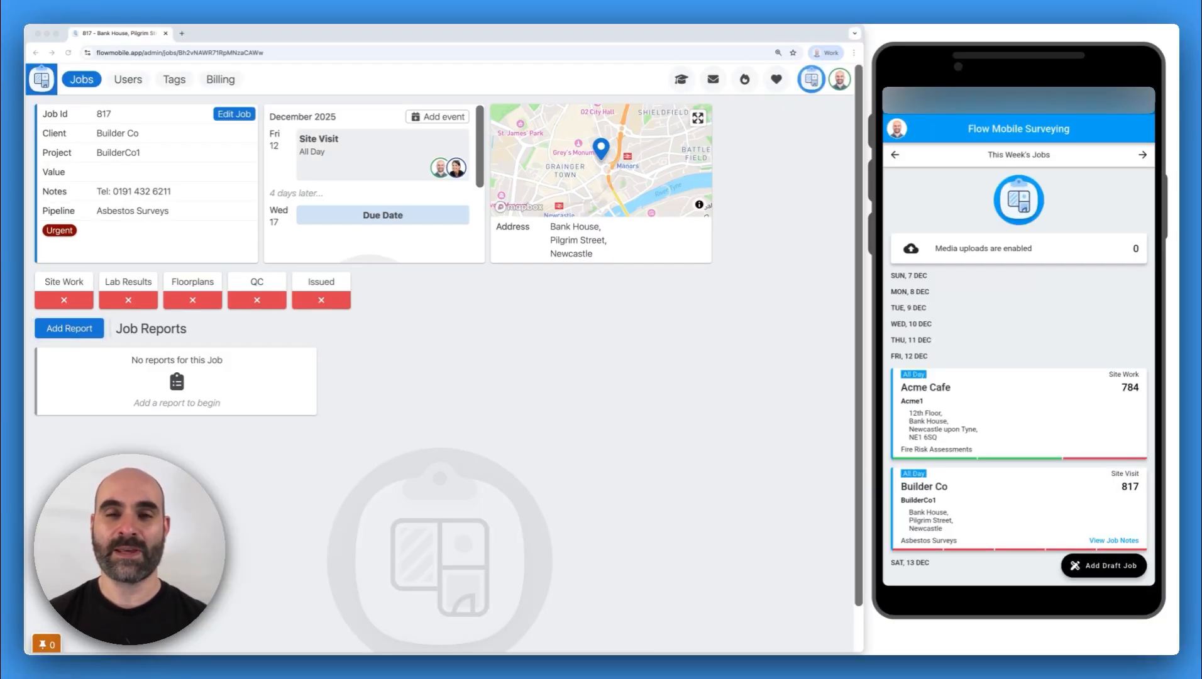